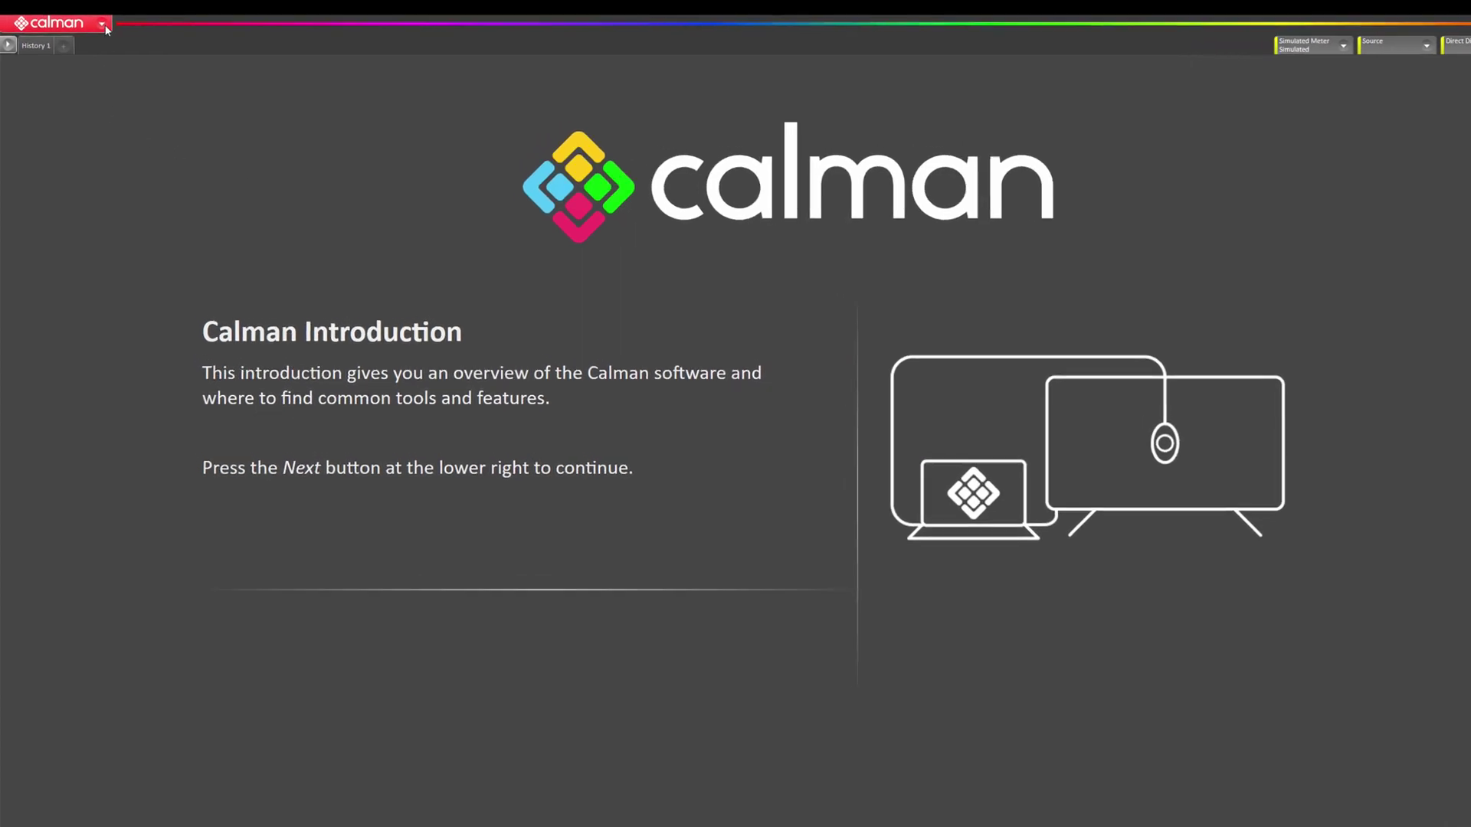
# - Load the ASUS Monitor Calibration template from the Display Specific workflow templates
pyautogui.click(135, 17)
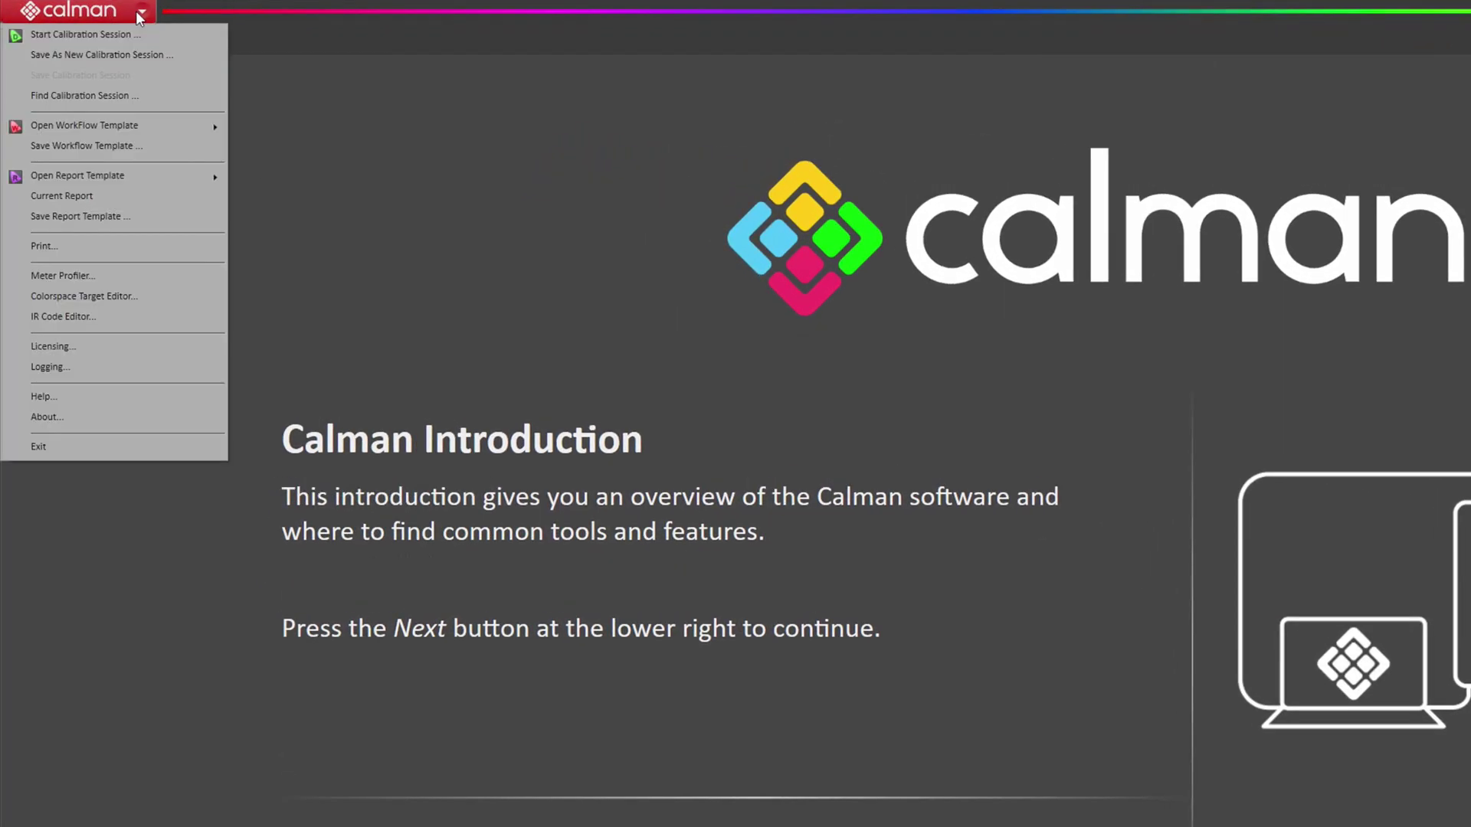
pyautogui.moveTo(139, 122)
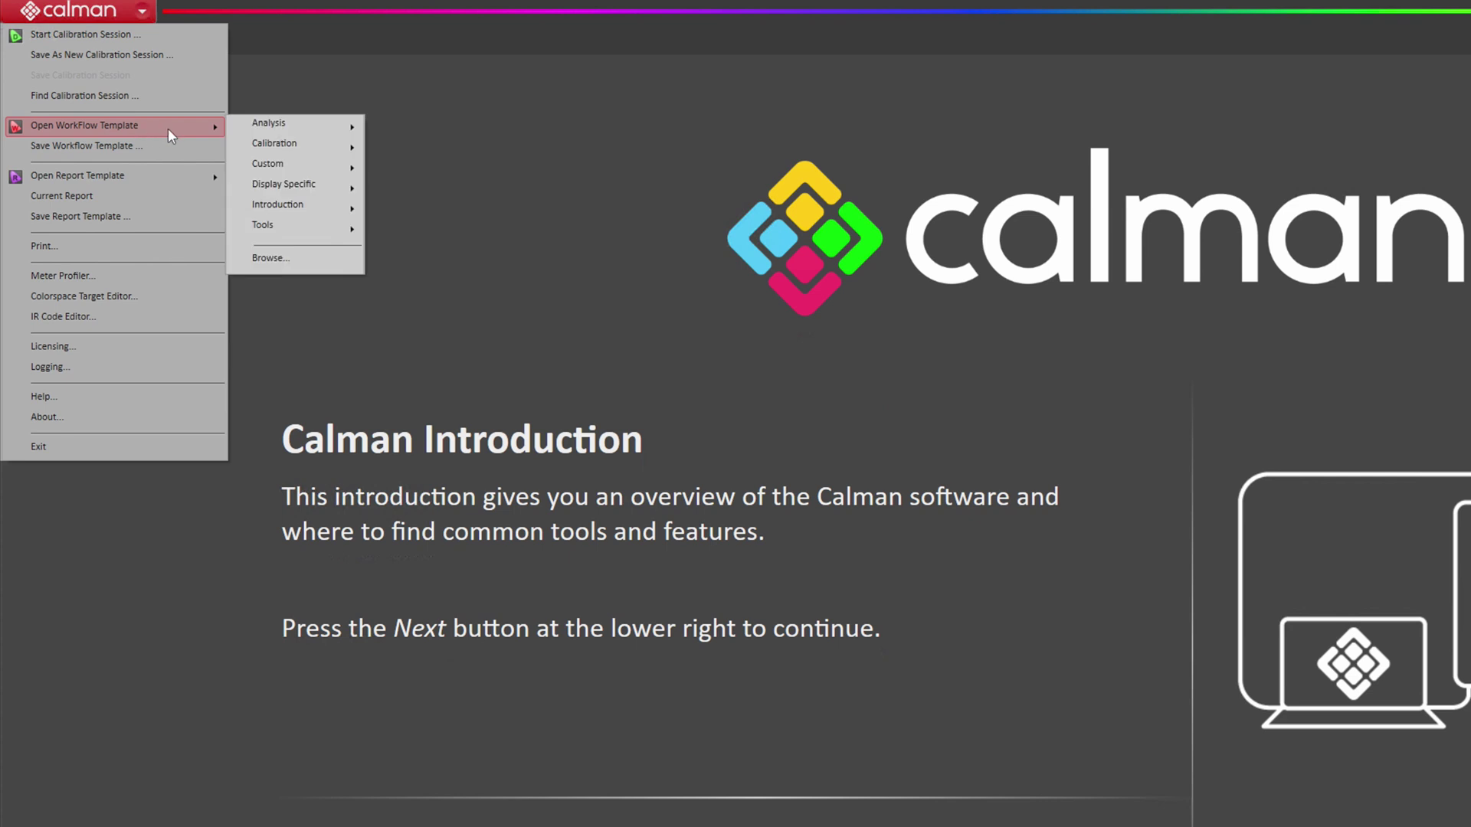
pyautogui.moveTo(288, 184)
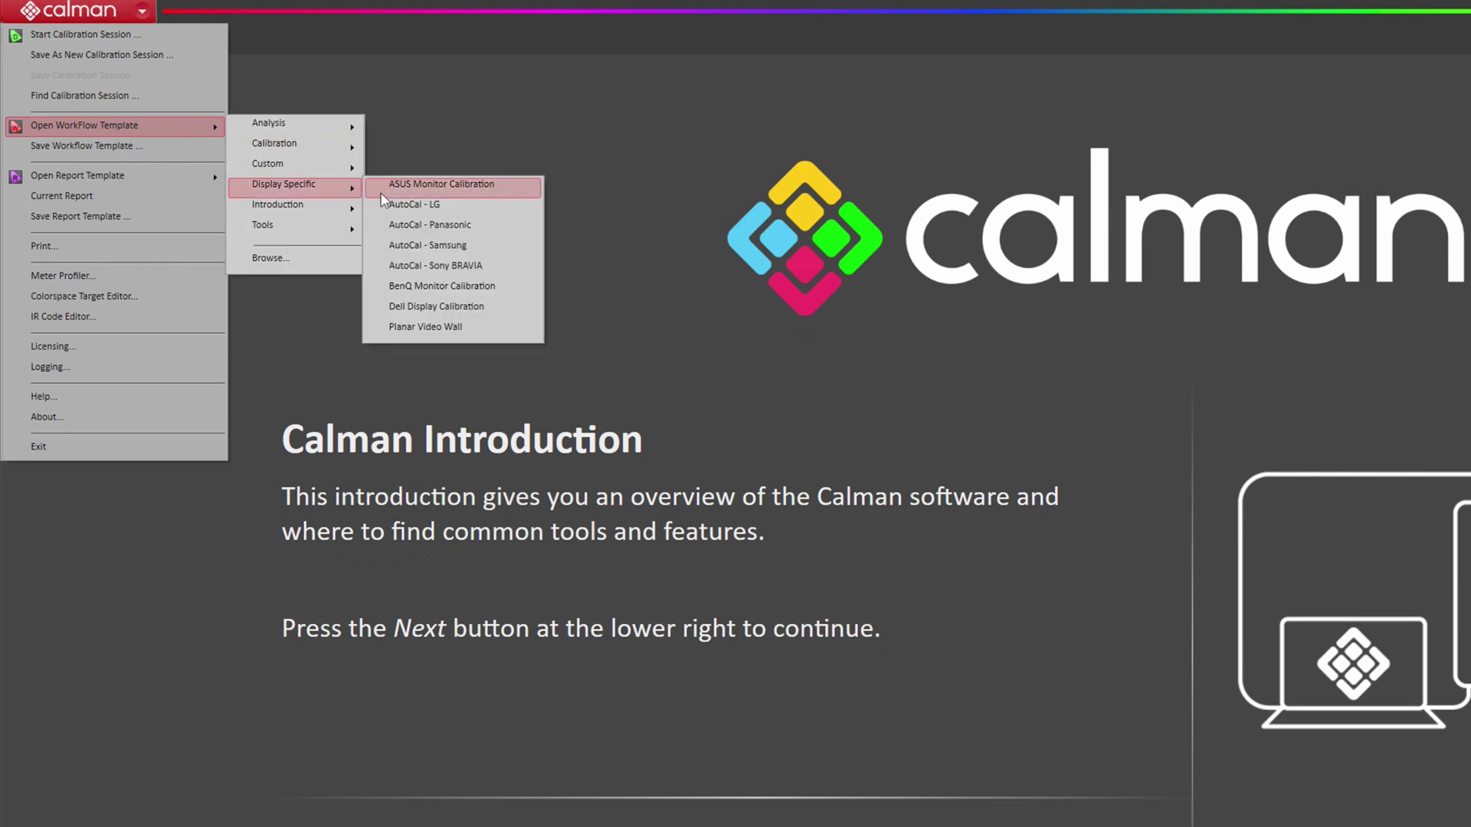
pyautogui.click(400, 188)
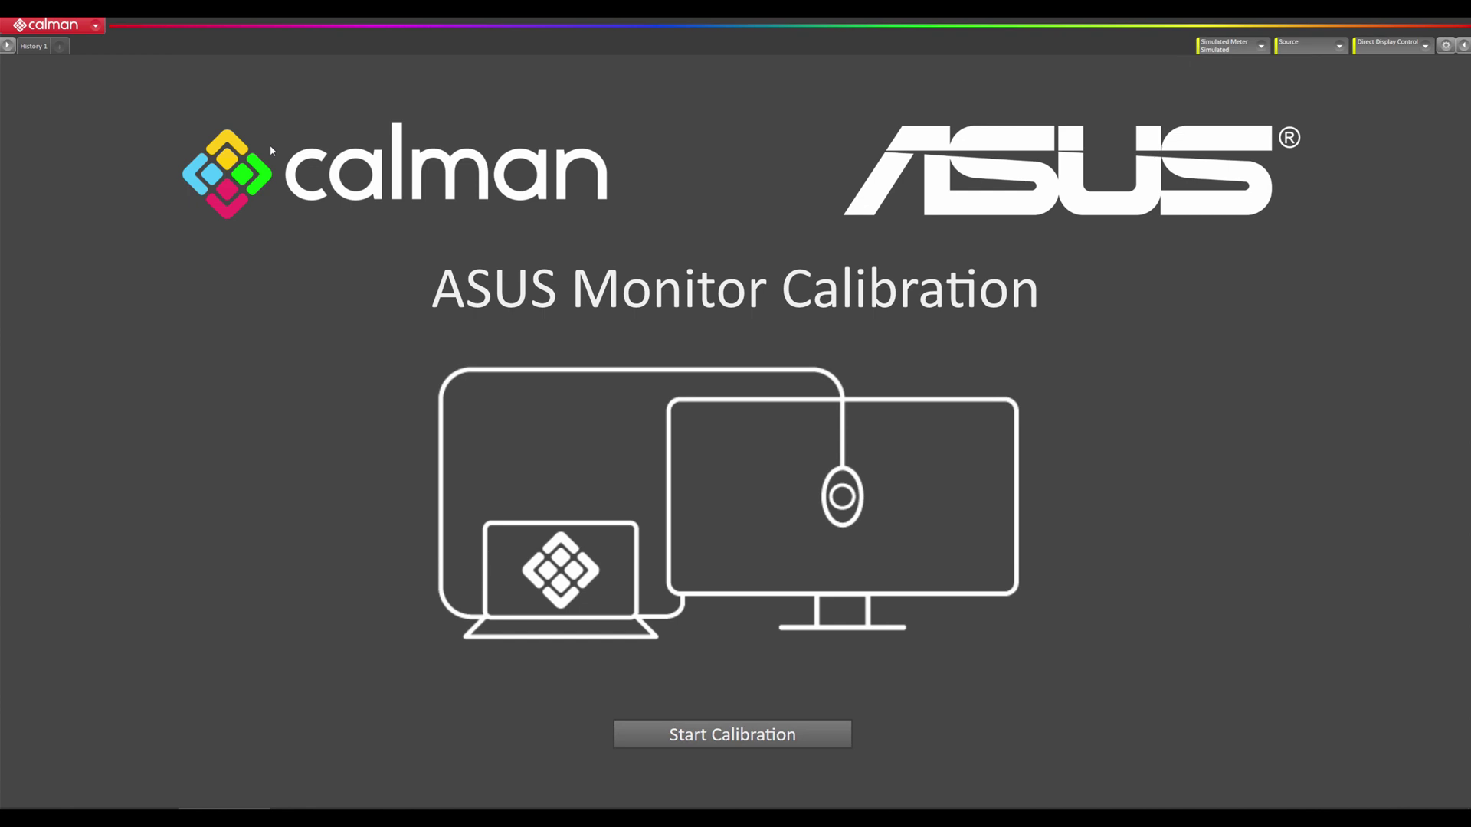
# - Start the calibration and search for and connect the C6 HDR2000 colour meter
pyautogui.click(741, 734)
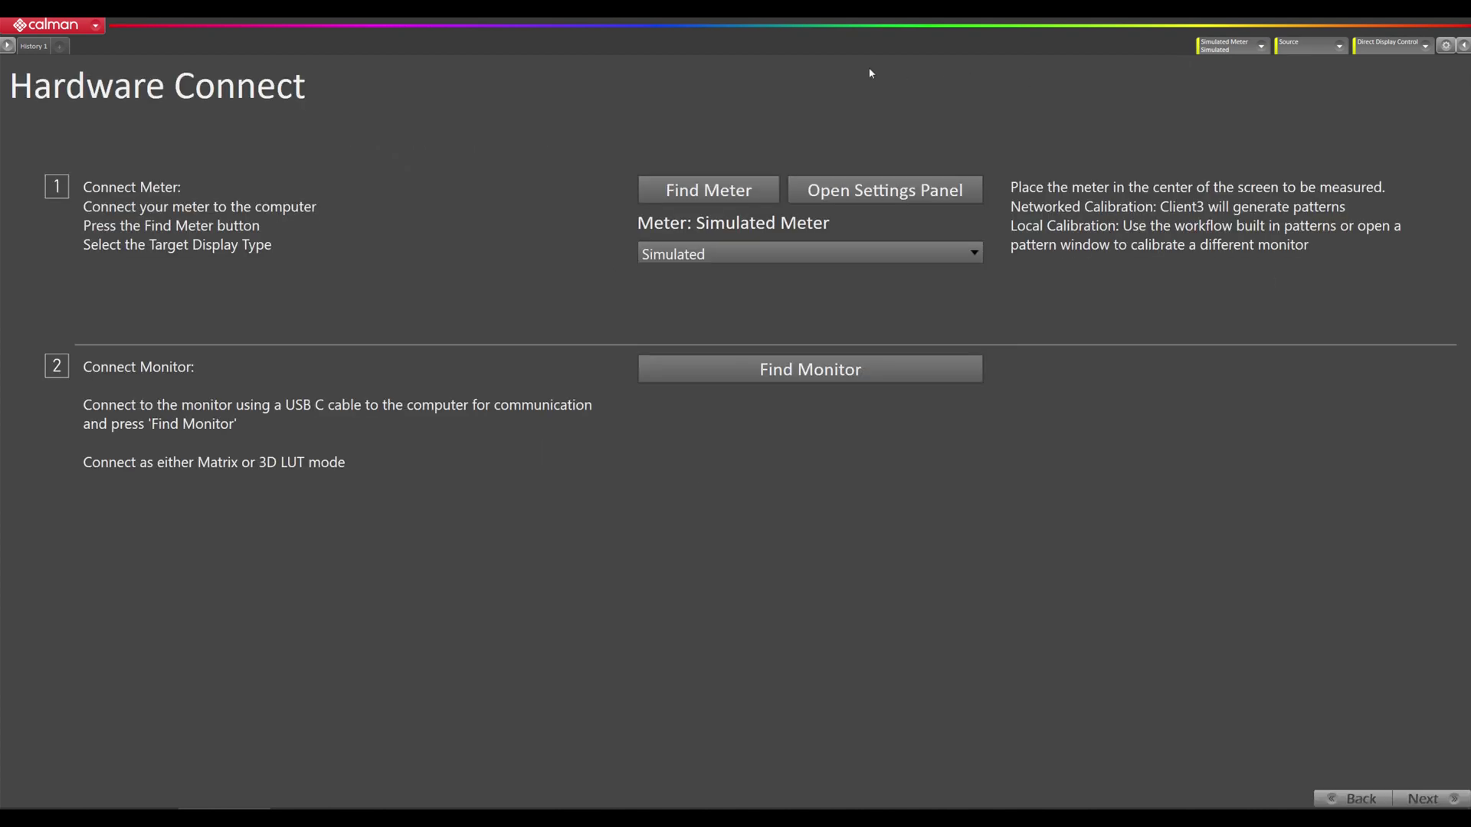
pyautogui.click(731, 189)
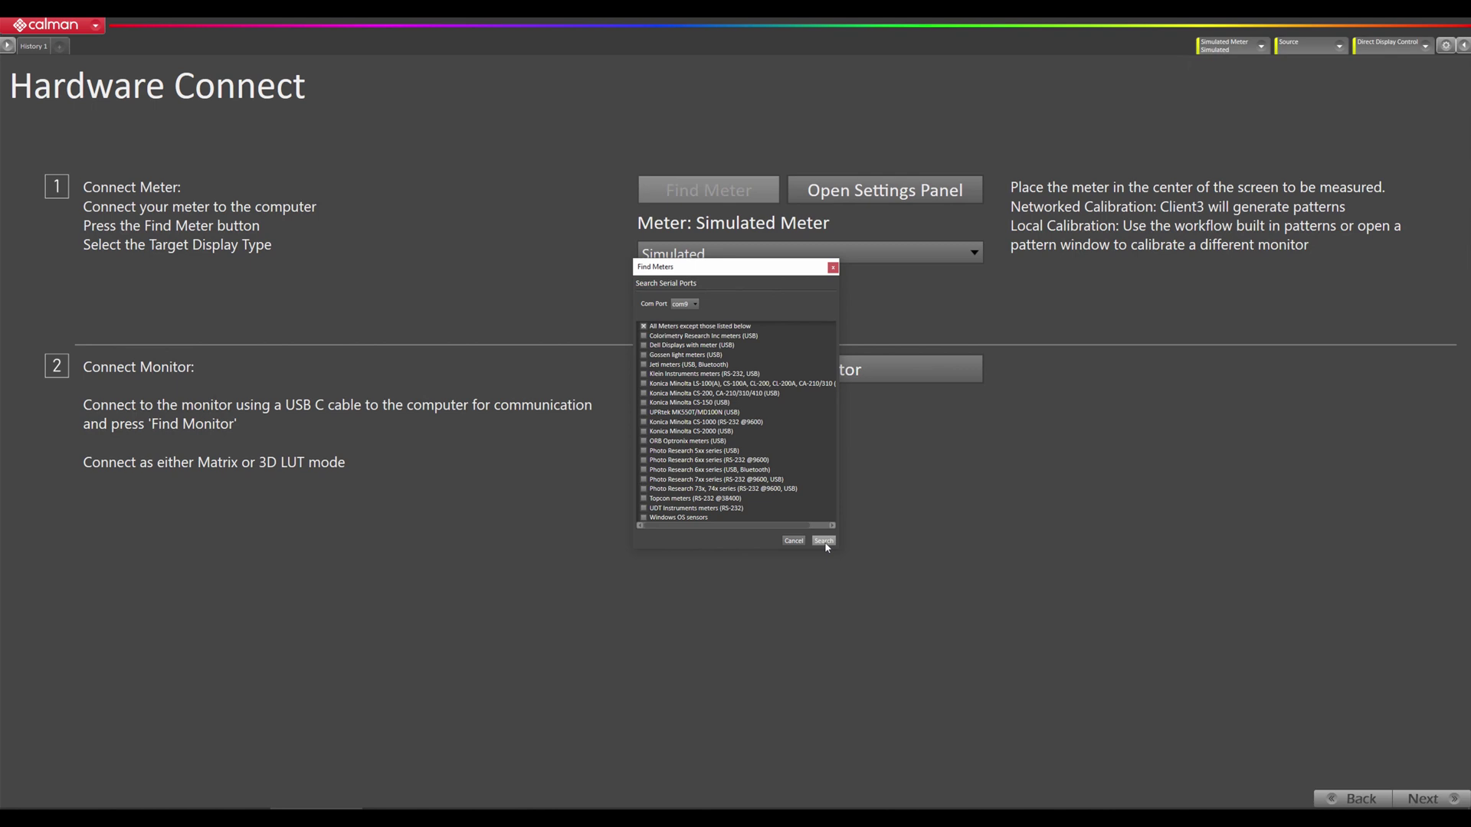
pyautogui.click(824, 541)
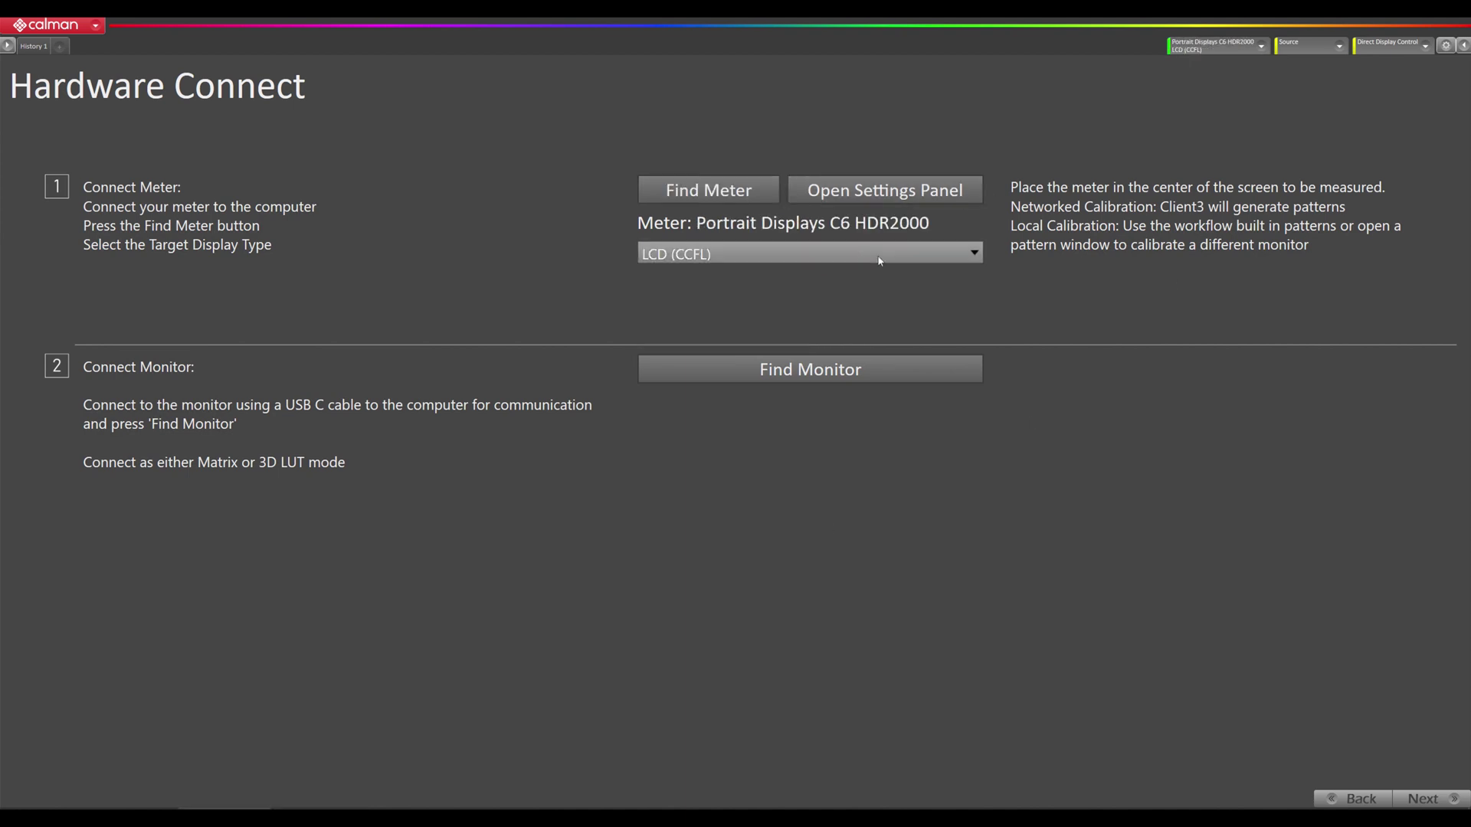
# - Set the meter's display type to * ASUS ProArt PA32UCX
pyautogui.click(834, 256)
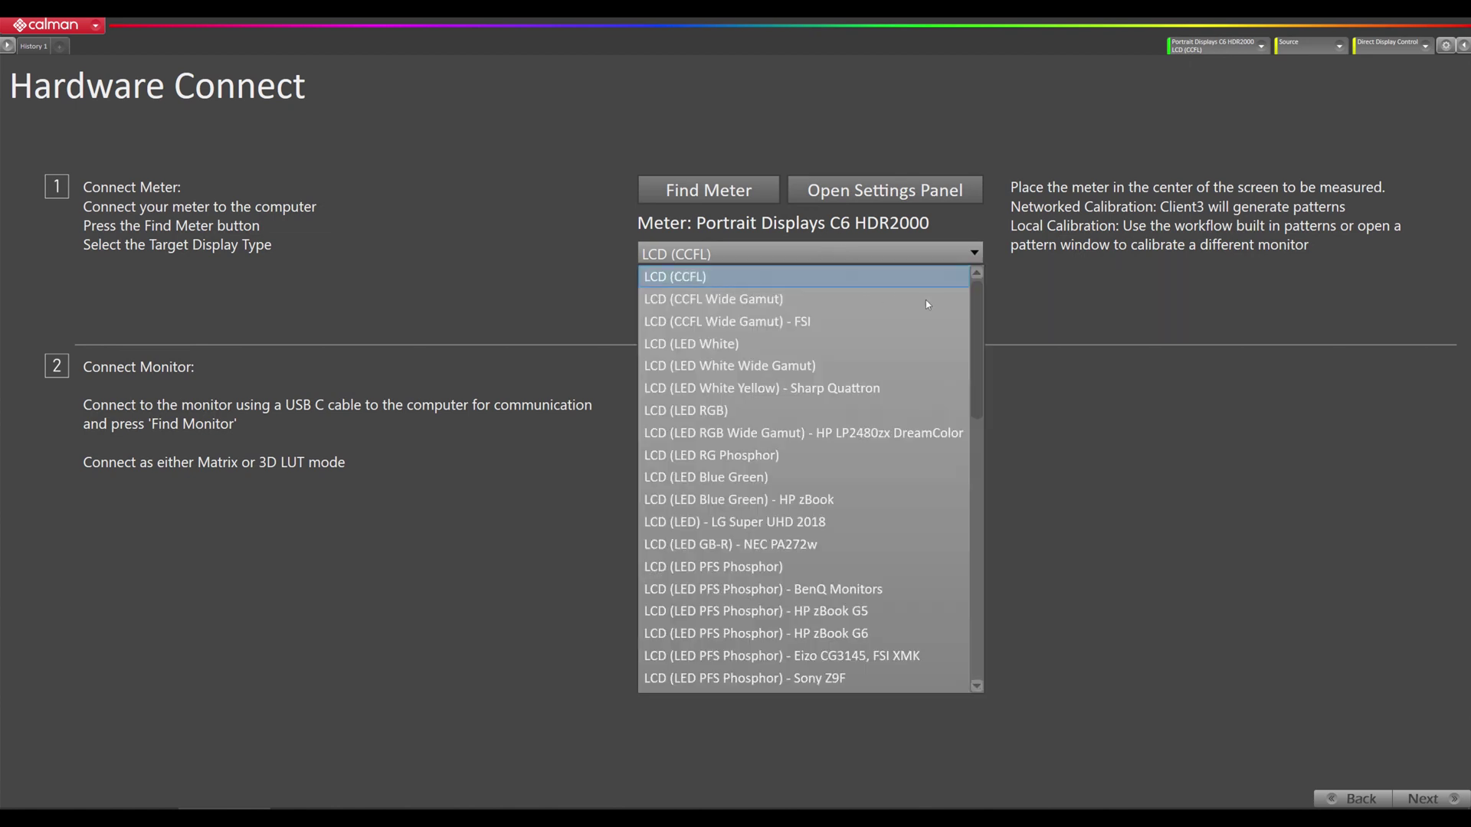
pyautogui.moveTo(990, 424); pyautogui.dragTo(984, 567)
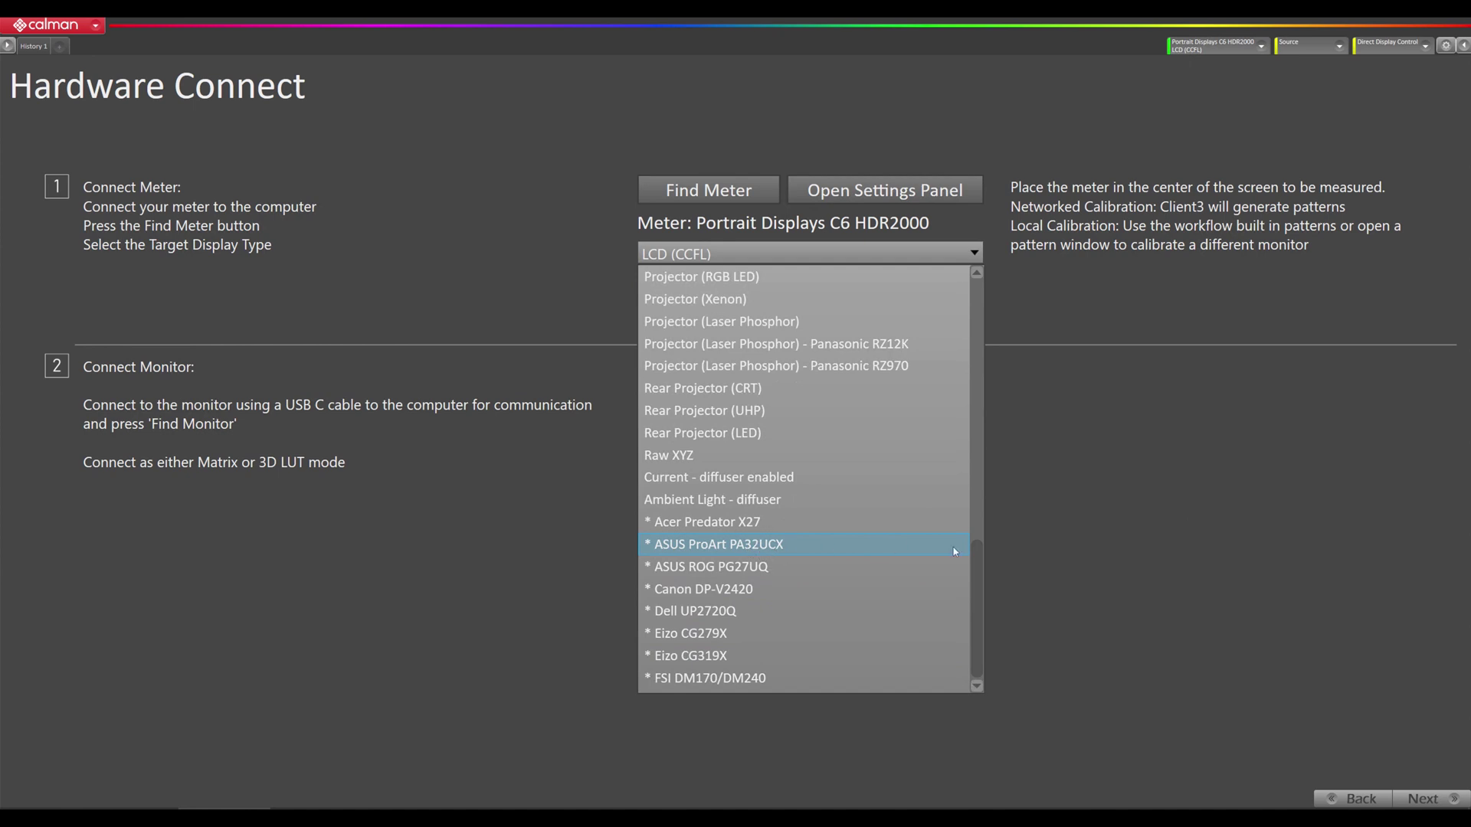
pyautogui.press('Return')
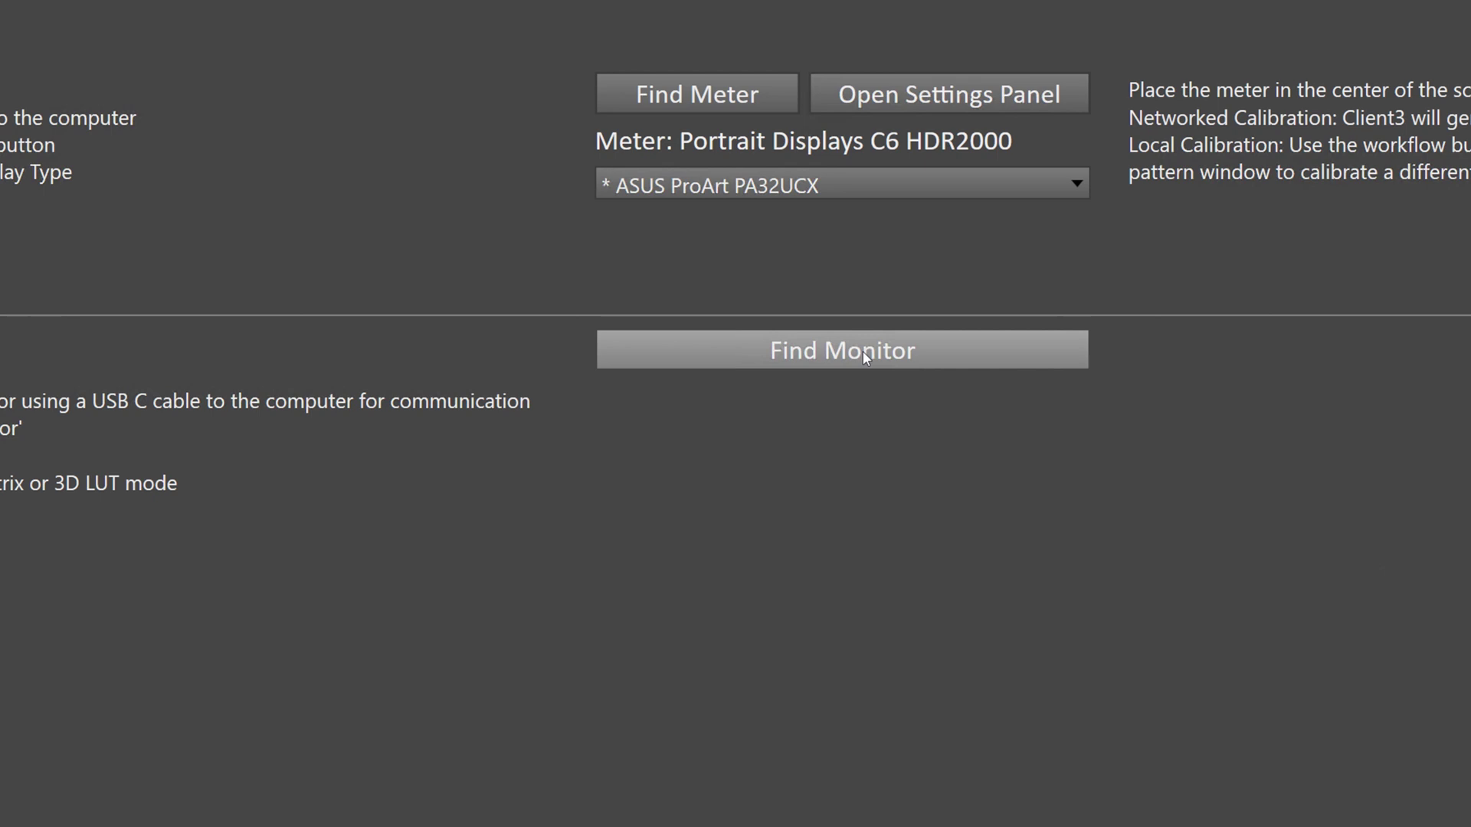
# - Connect the monitor with the Asus - ProArt Monitors 3D LUT model, then its USB pattern source
pyautogui.click(862, 351)
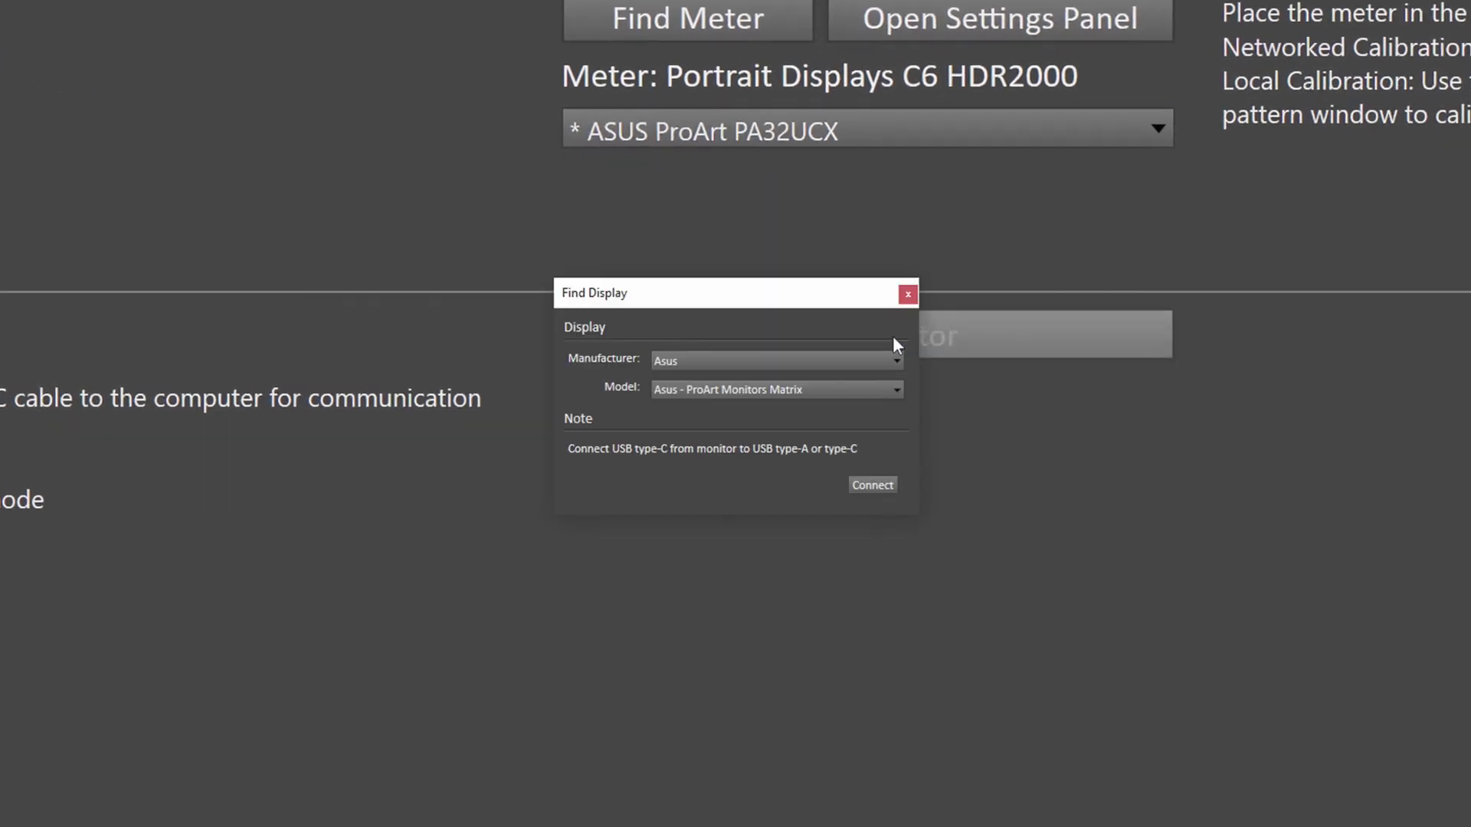
pyautogui.click(775, 393)
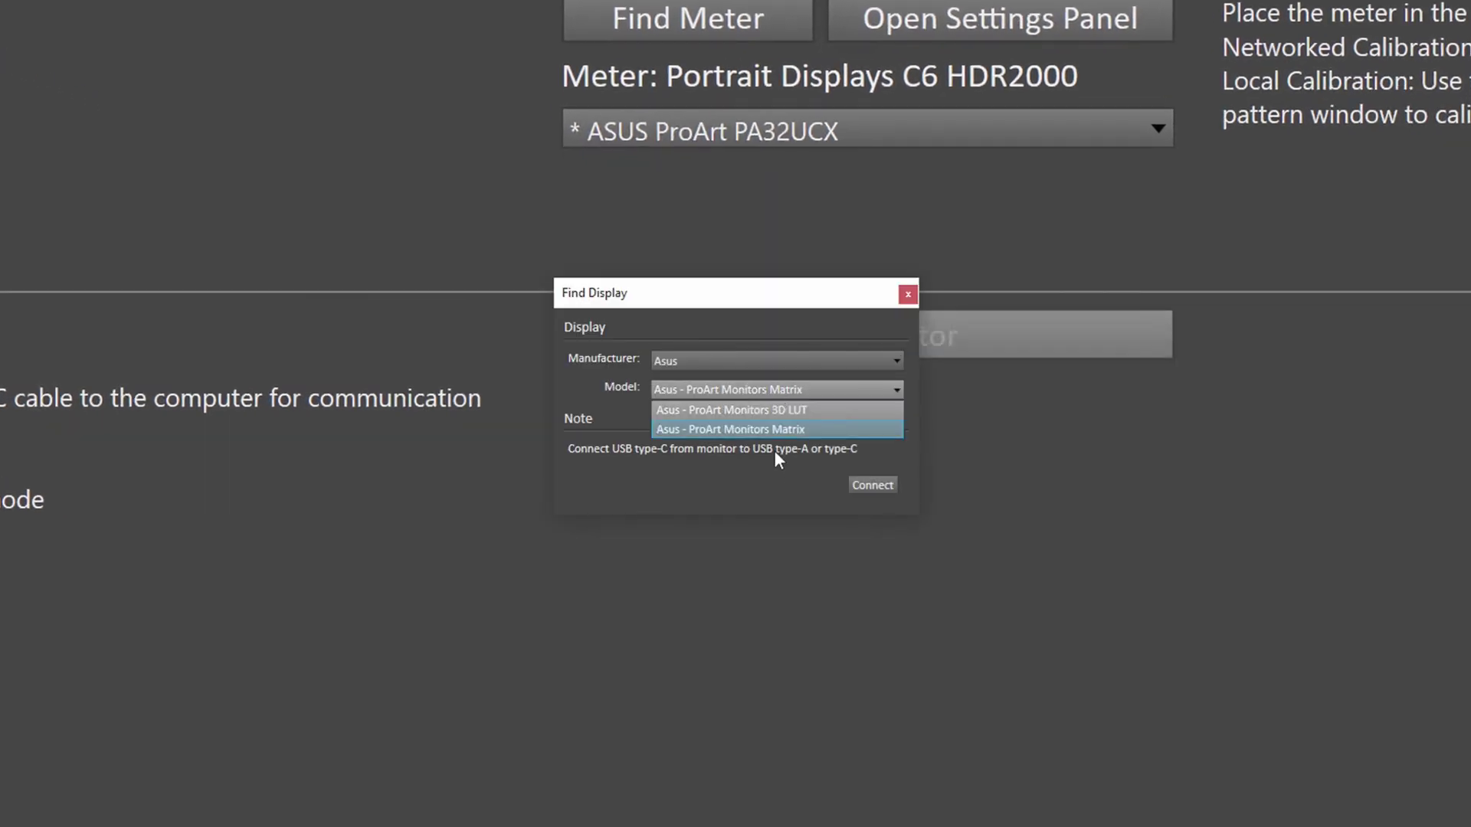
pyautogui.click(779, 410)
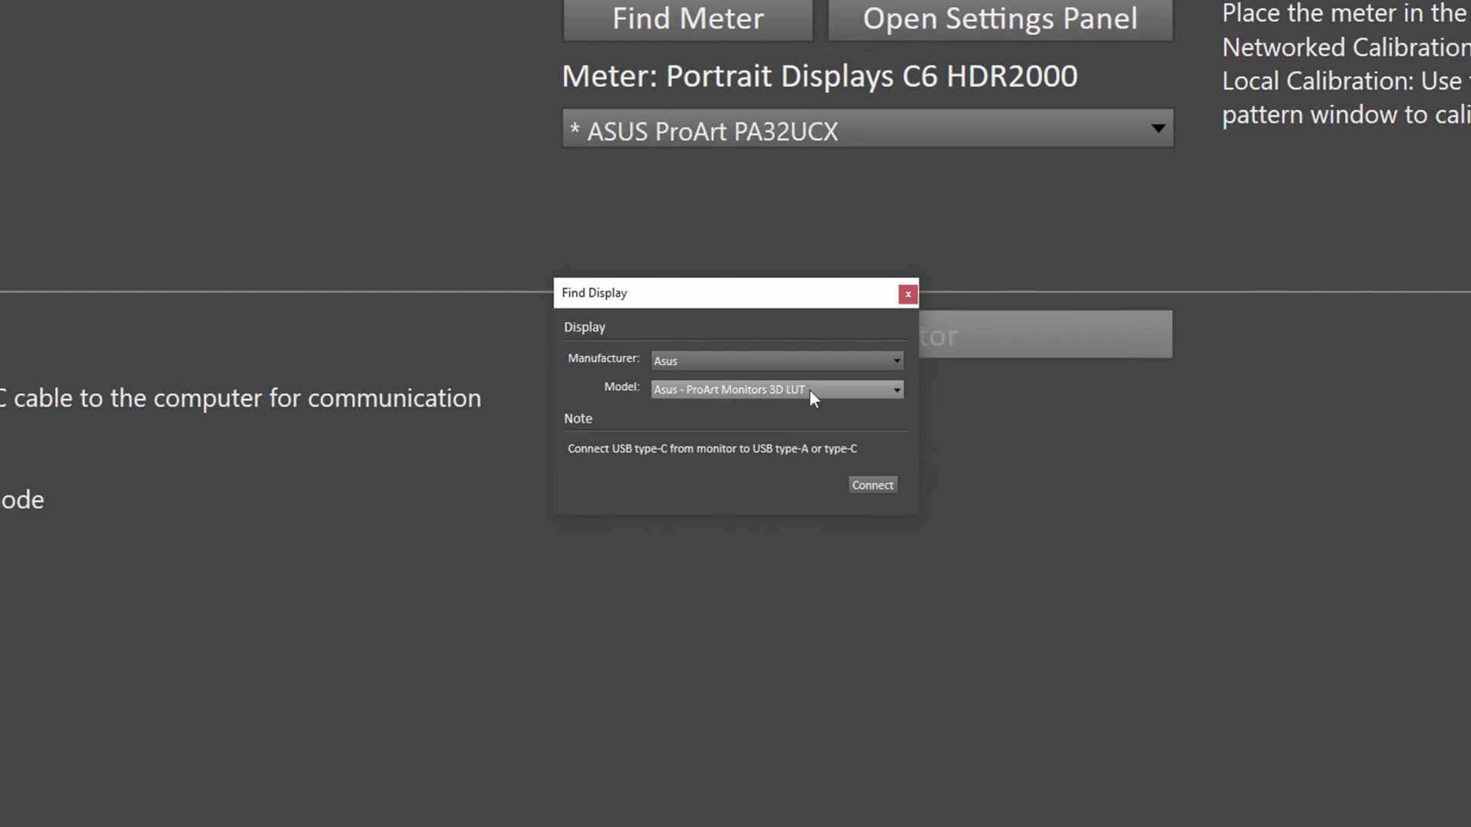
pyautogui.click(886, 490)
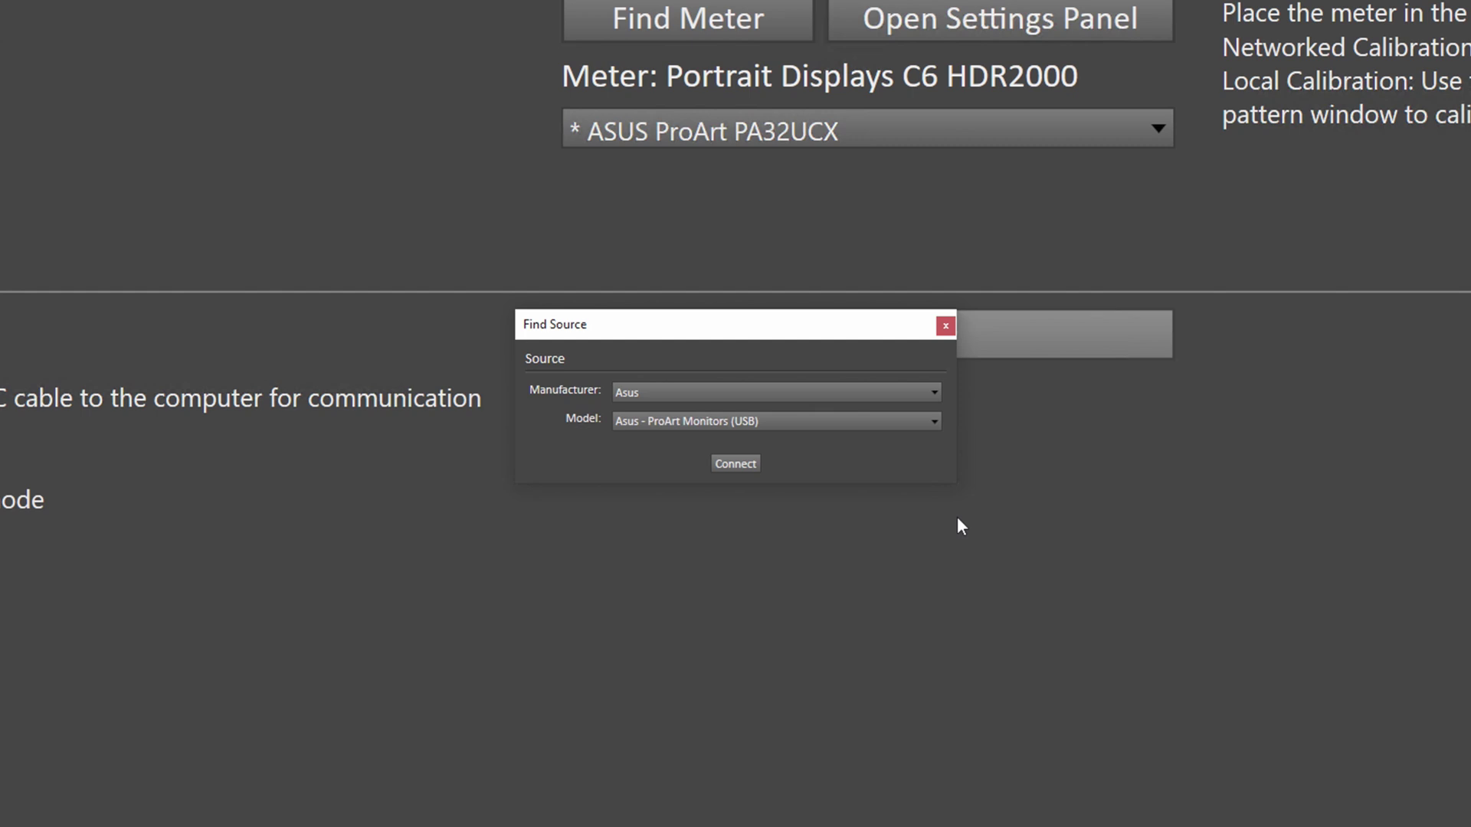
pyautogui.click(743, 465)
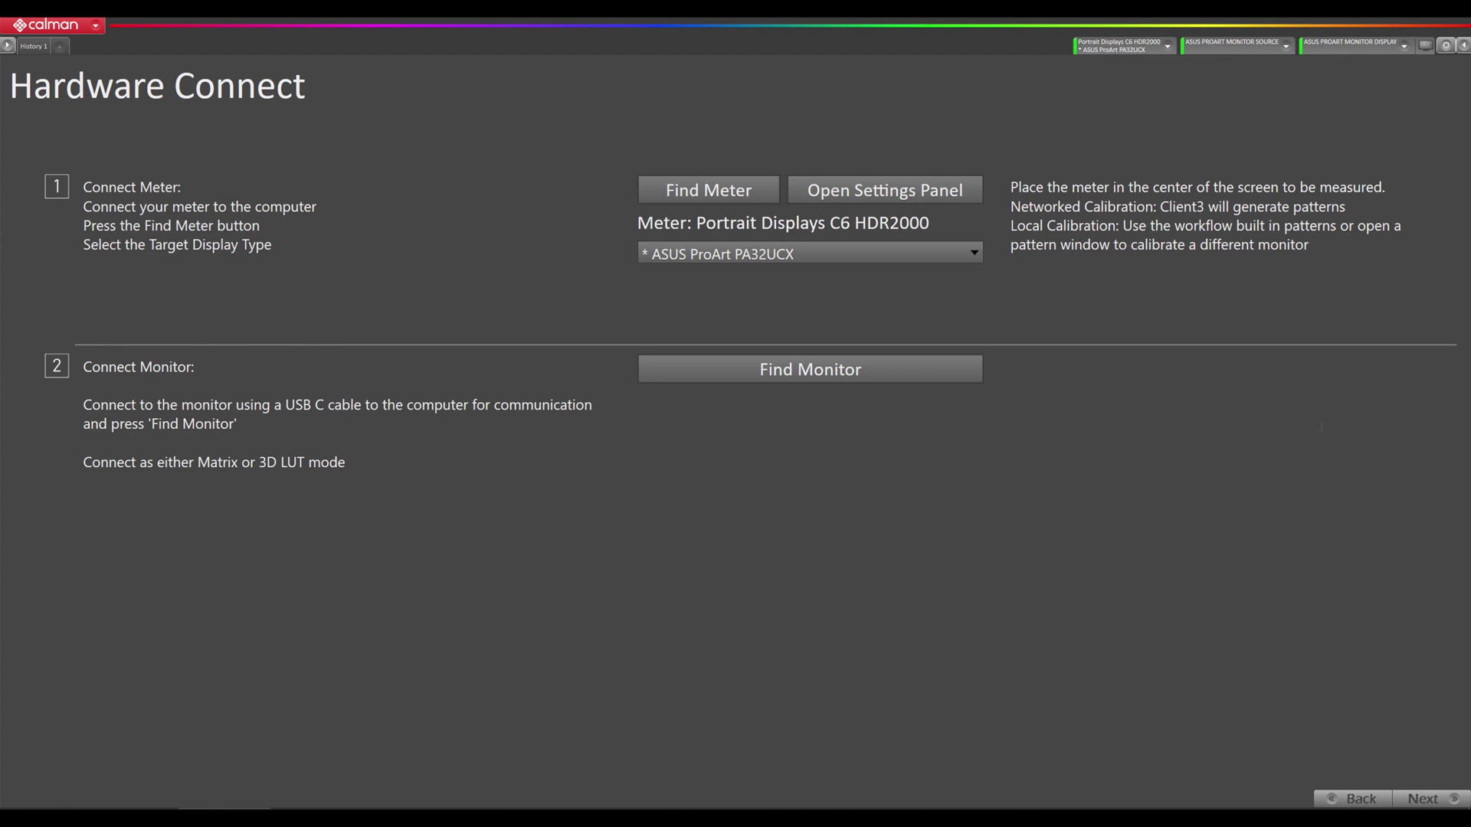
# - On Calibration Targets, set EOTF to Power 2.4 and the AutoCal dE formula to De ITP
pyautogui.click(1425, 798)
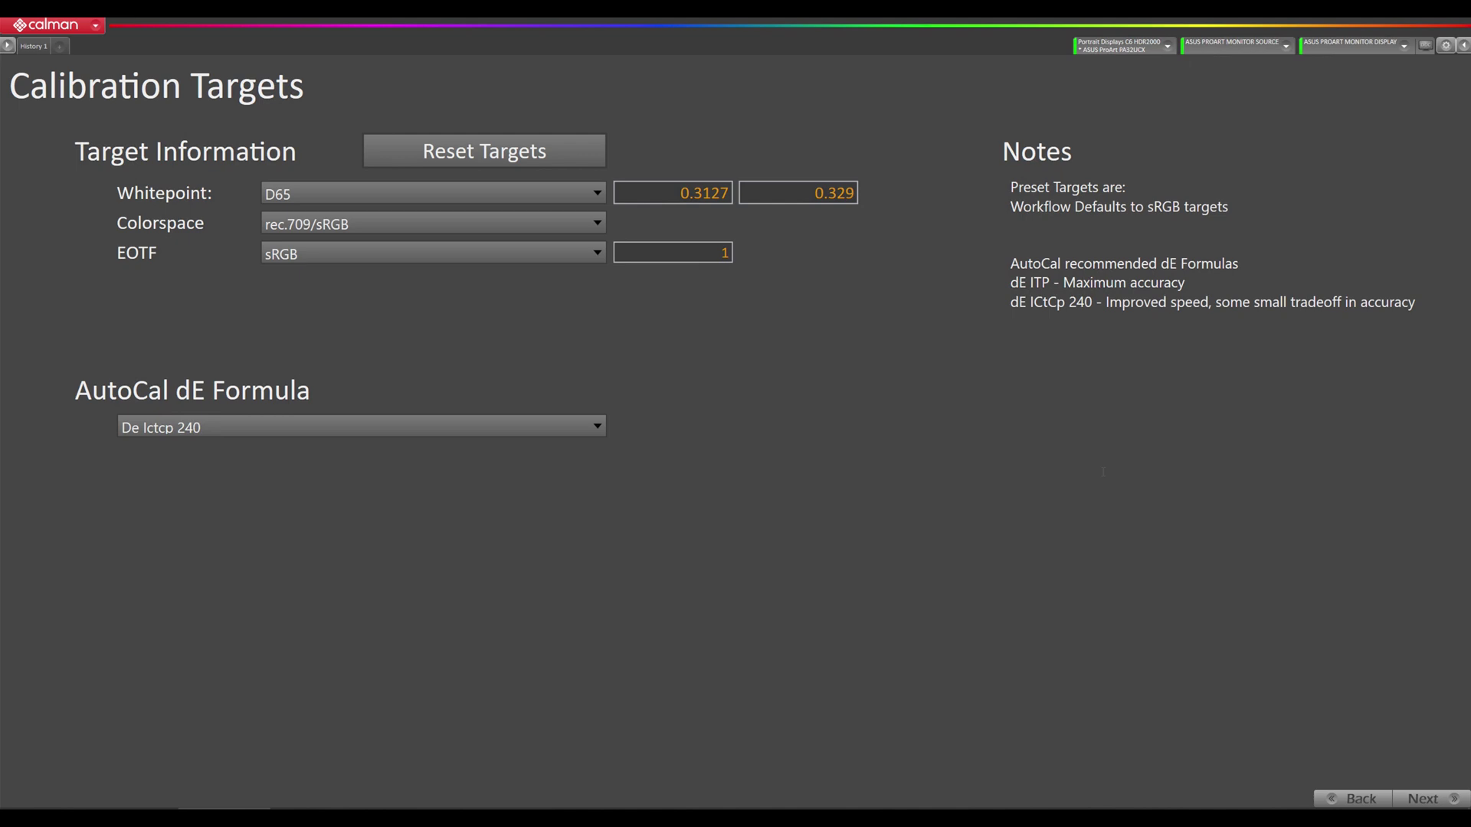
pyautogui.click(441, 251)
pyautogui.click(366, 304)
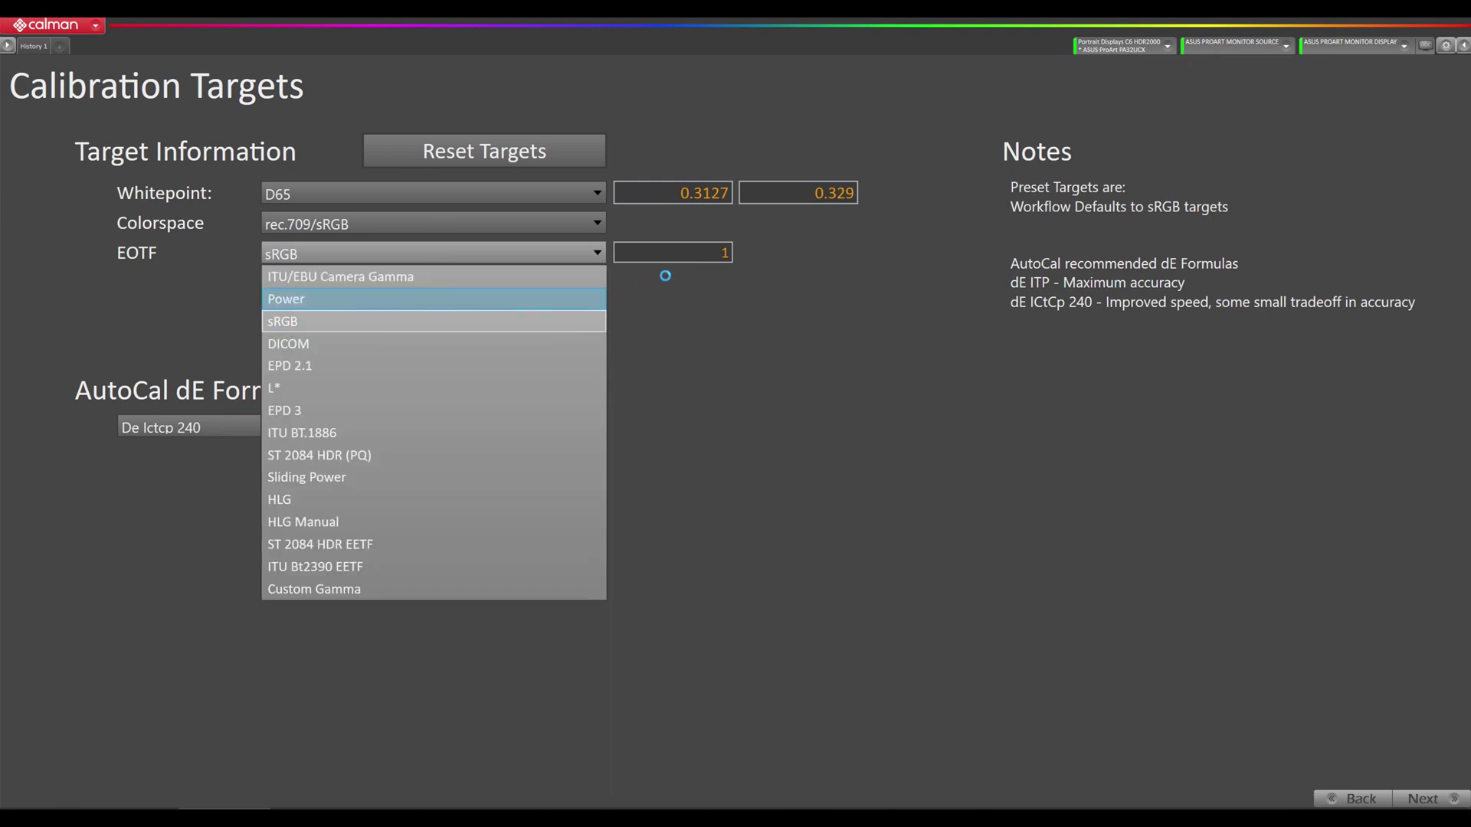
pyautogui.doubleClick(695, 253)
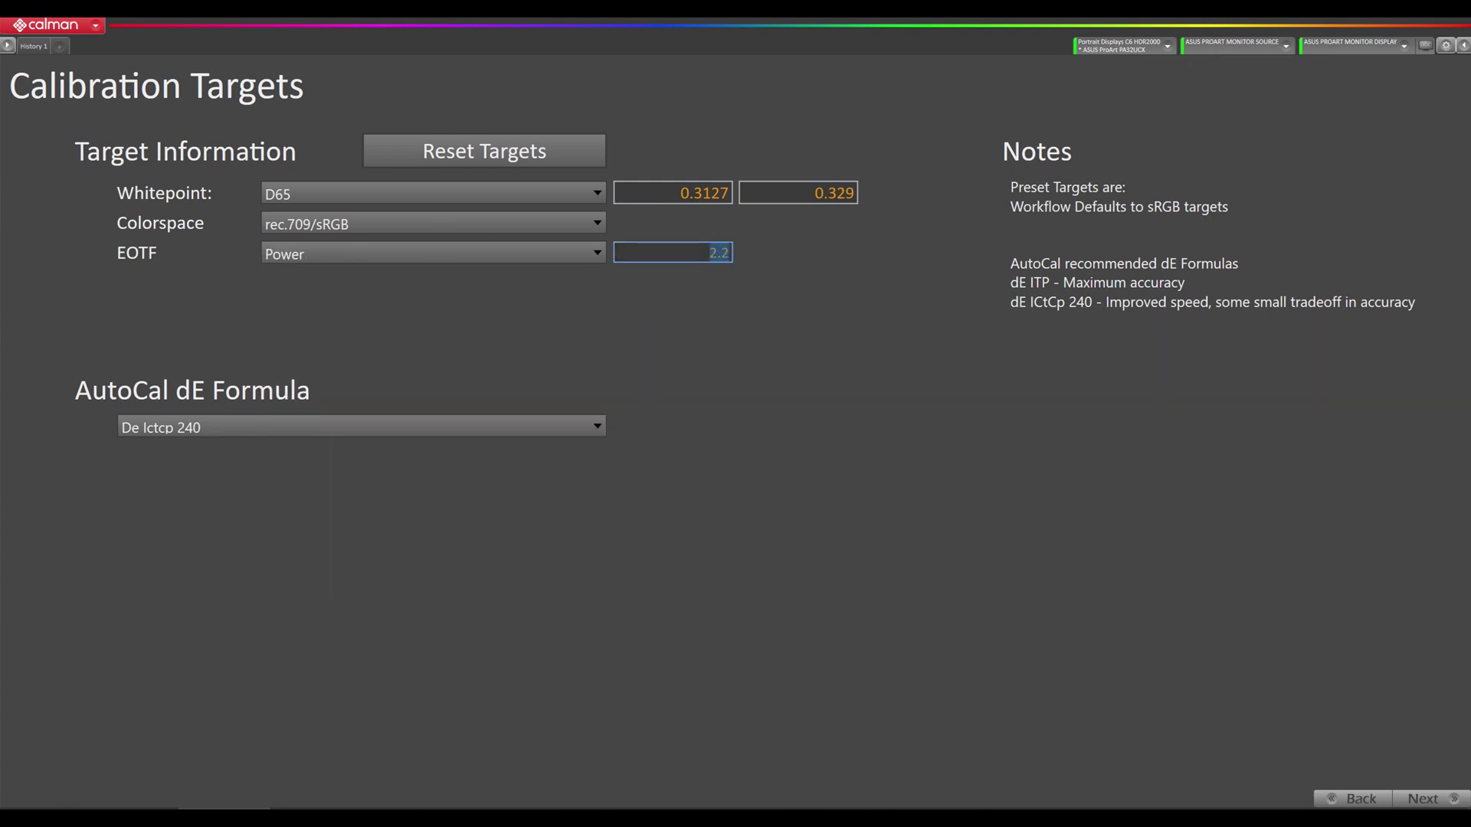
pyautogui.write('2.4')
pyautogui.press('Tab')
pyautogui.click(425, 426)
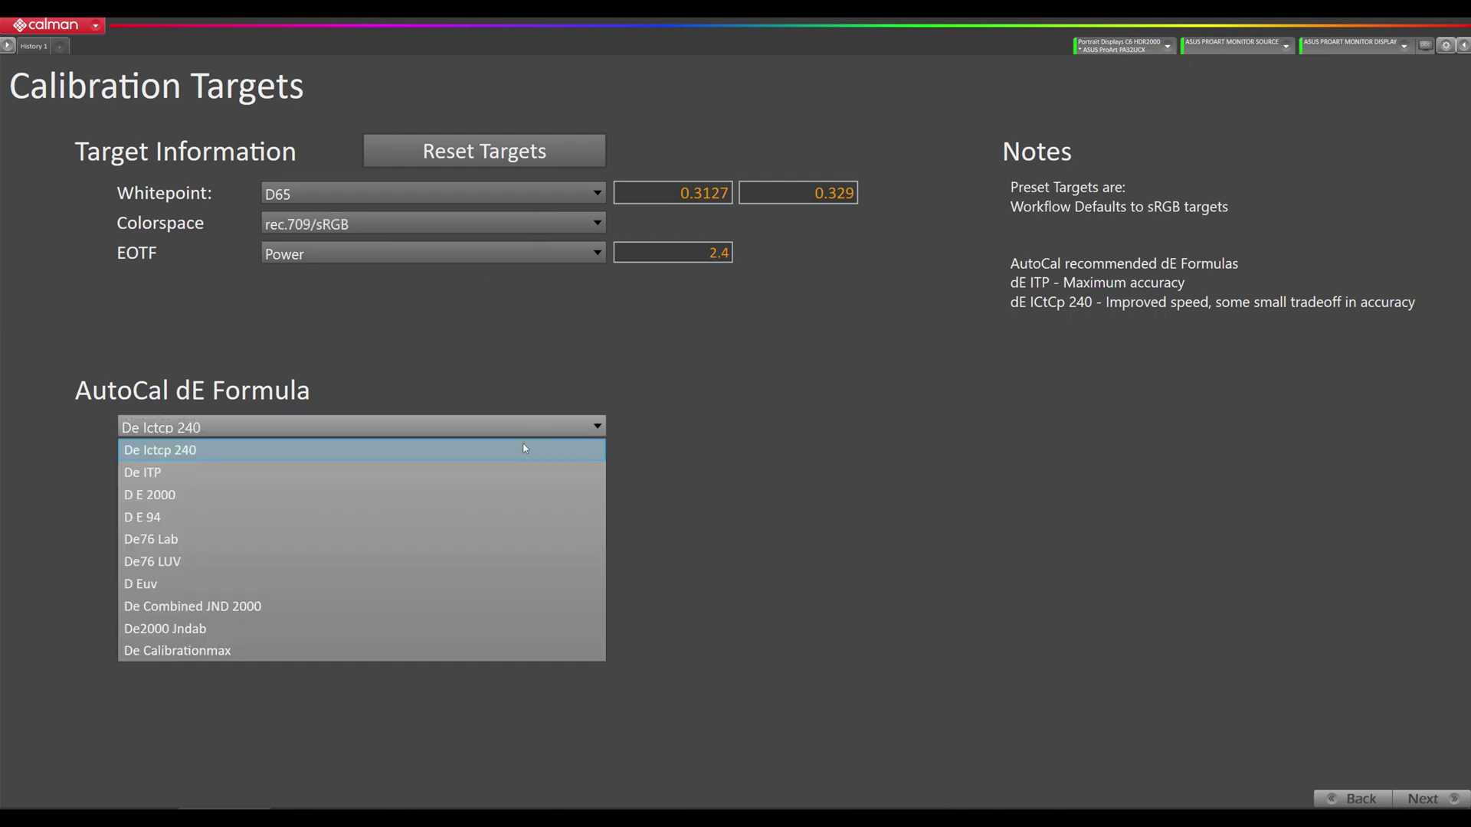
pyautogui.click(375, 476)
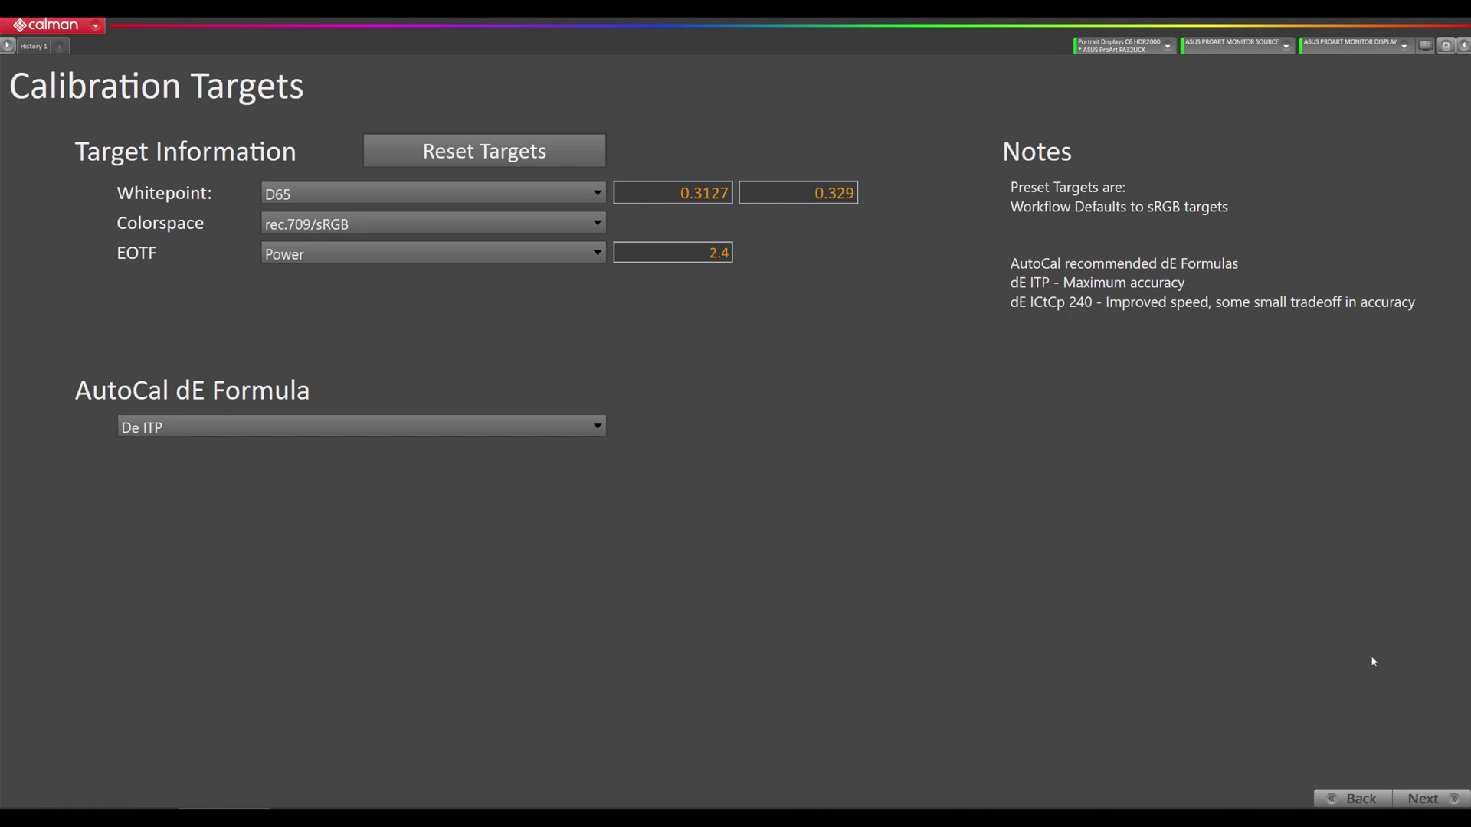
# - On Pre Calibration Capture, read the full grayscale and colour measurement series
pyautogui.click(1425, 798)
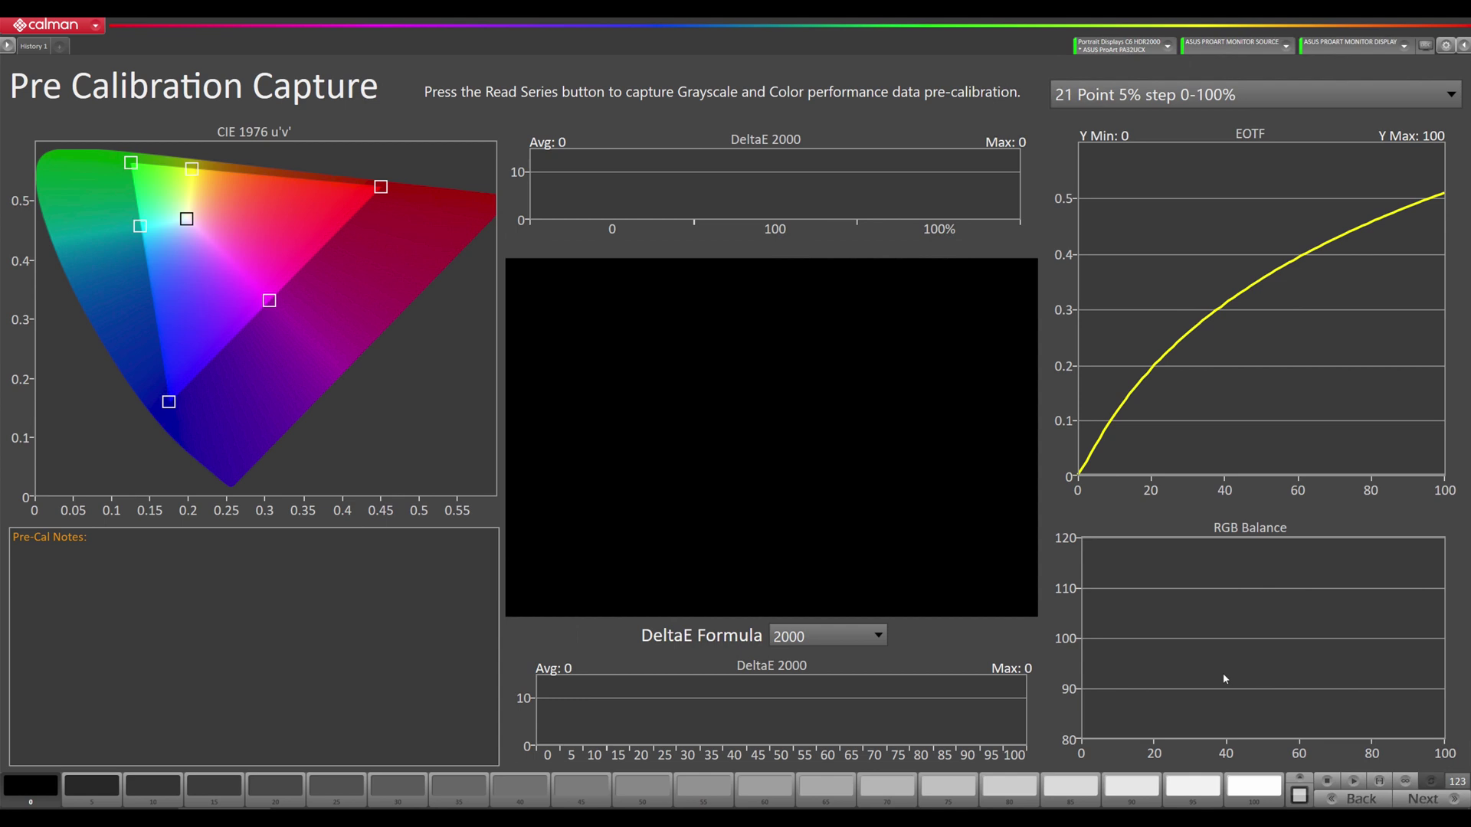
pyautogui.click(1379, 783)
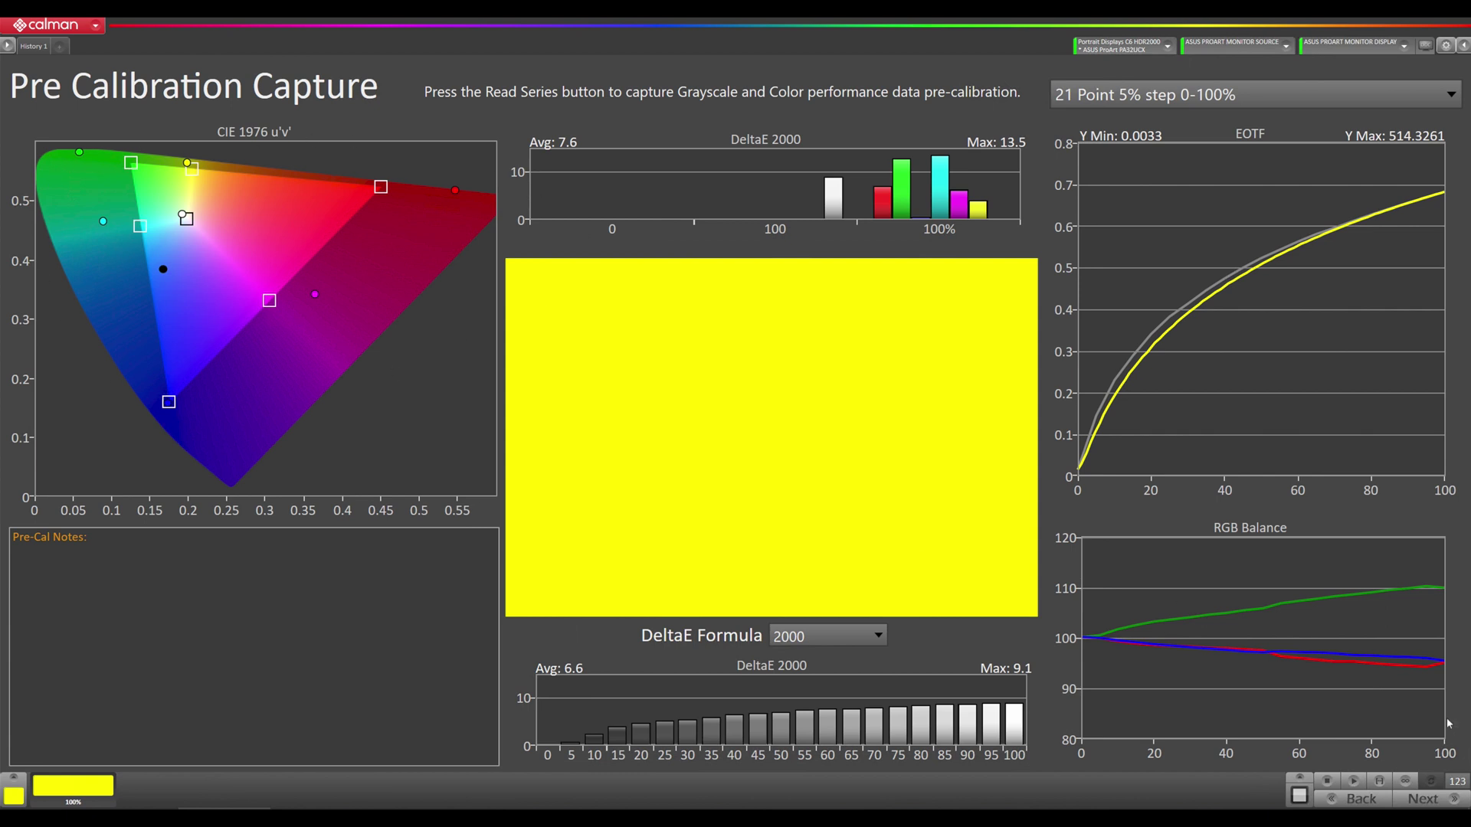
# - Select the Calibration 1 (3D LUT) mode and reset it
pyautogui.click(1441, 799)
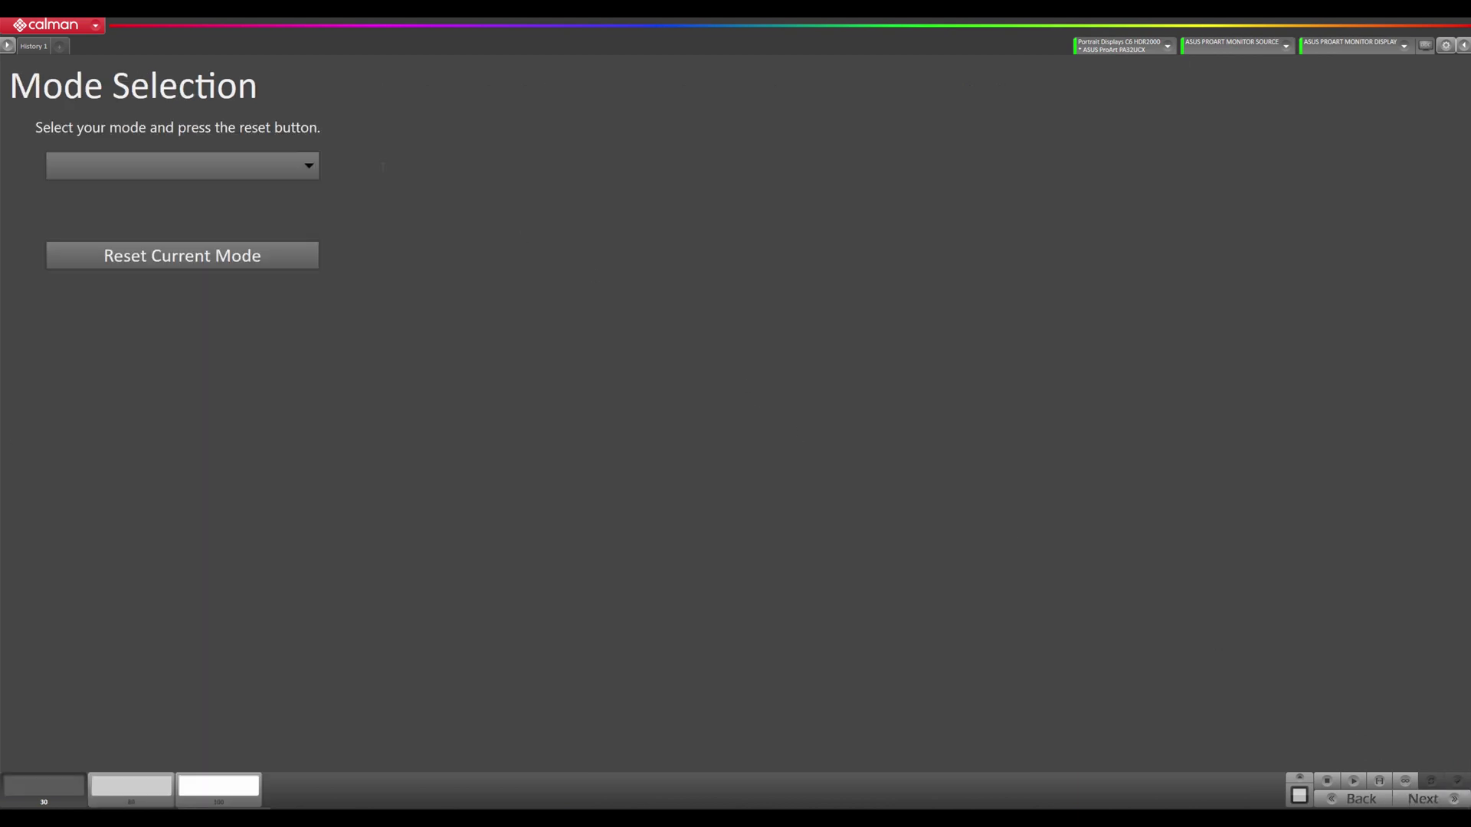
pyautogui.click(306, 166)
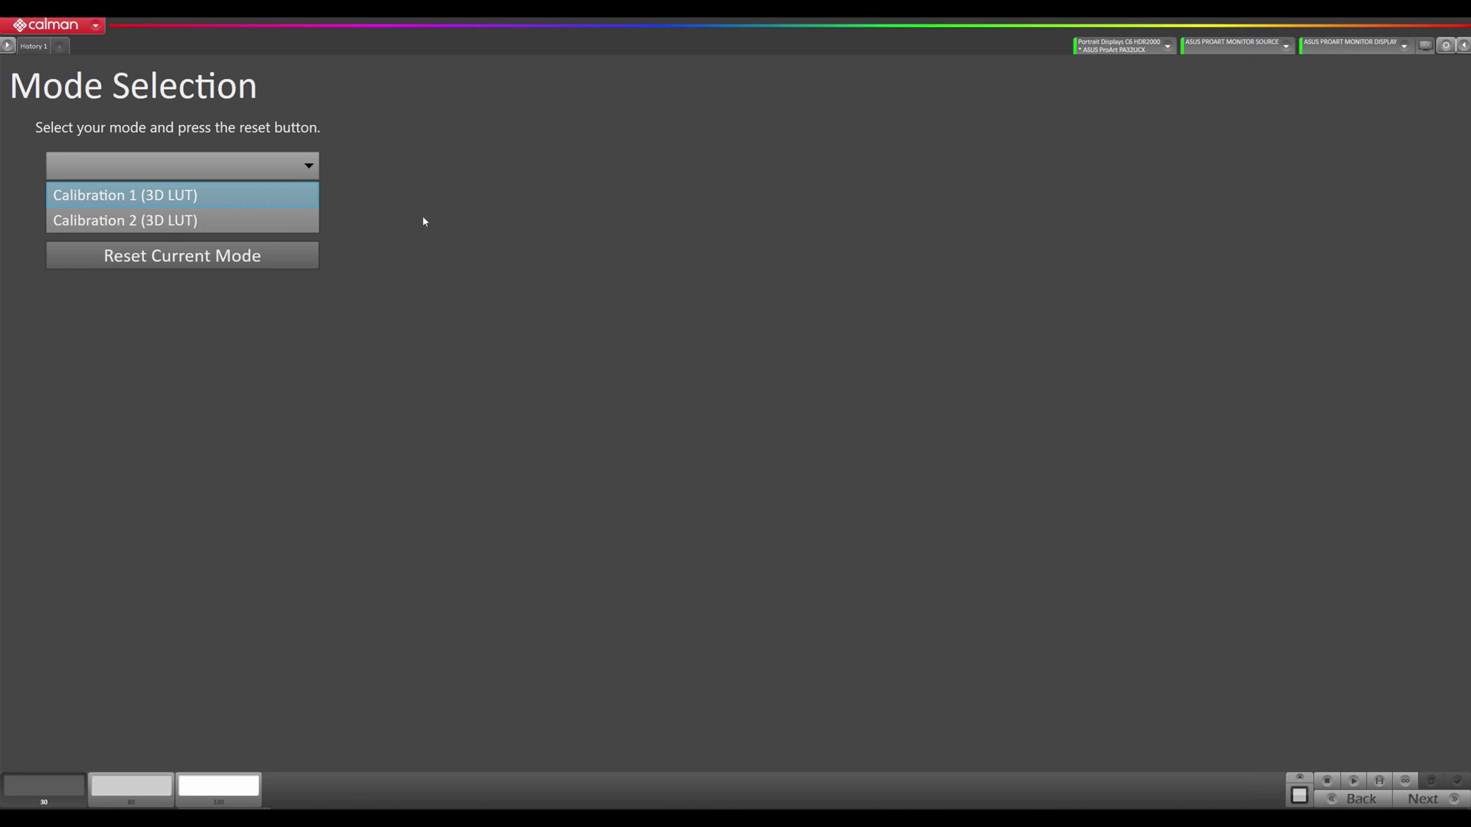
pyautogui.click(242, 193)
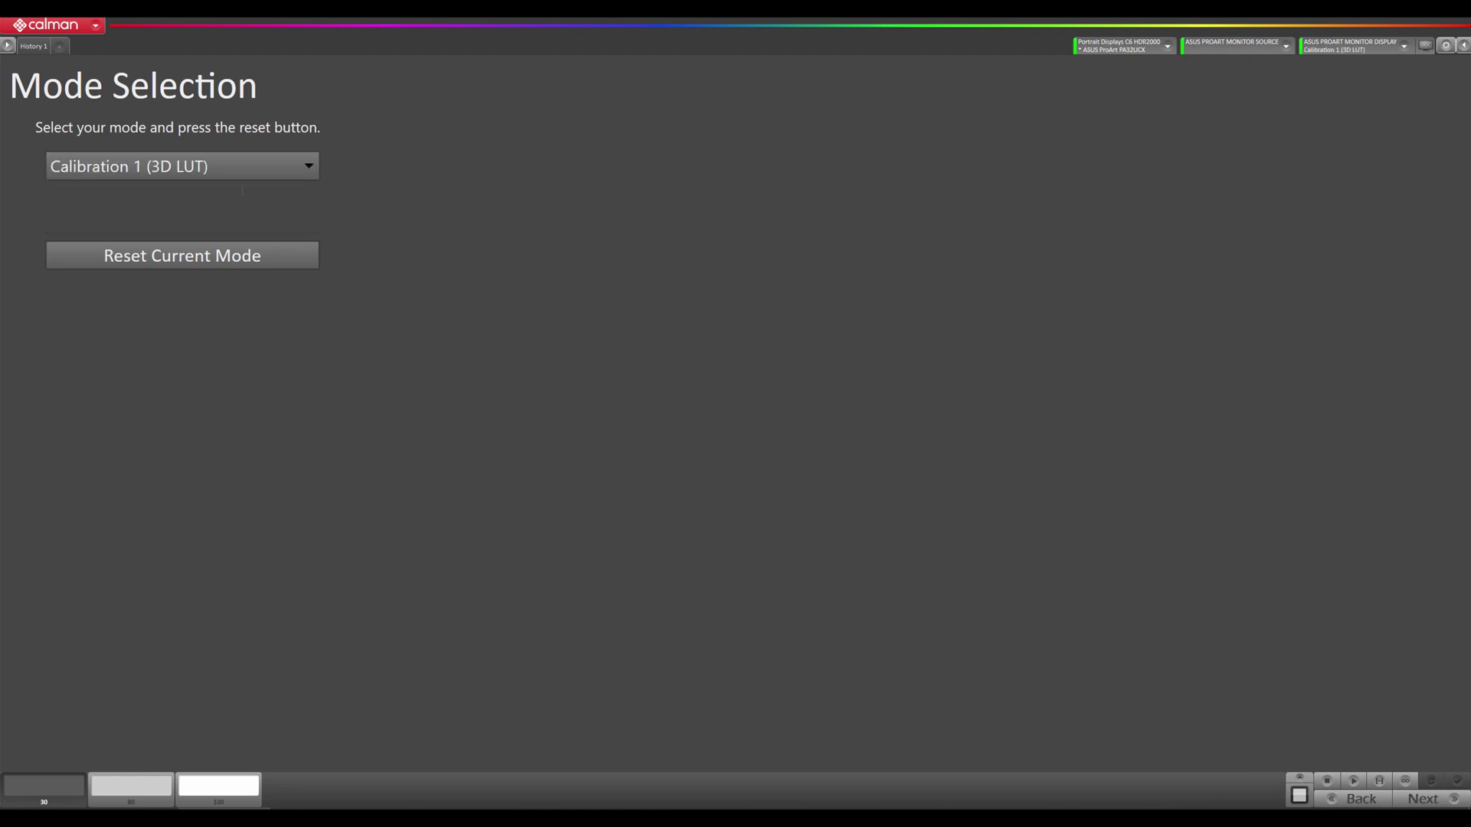
pyautogui.click(170, 258)
# - With continuous readings running, lower brightness from 50 to 10, then step it down to 7
pyautogui.click(1425, 799)
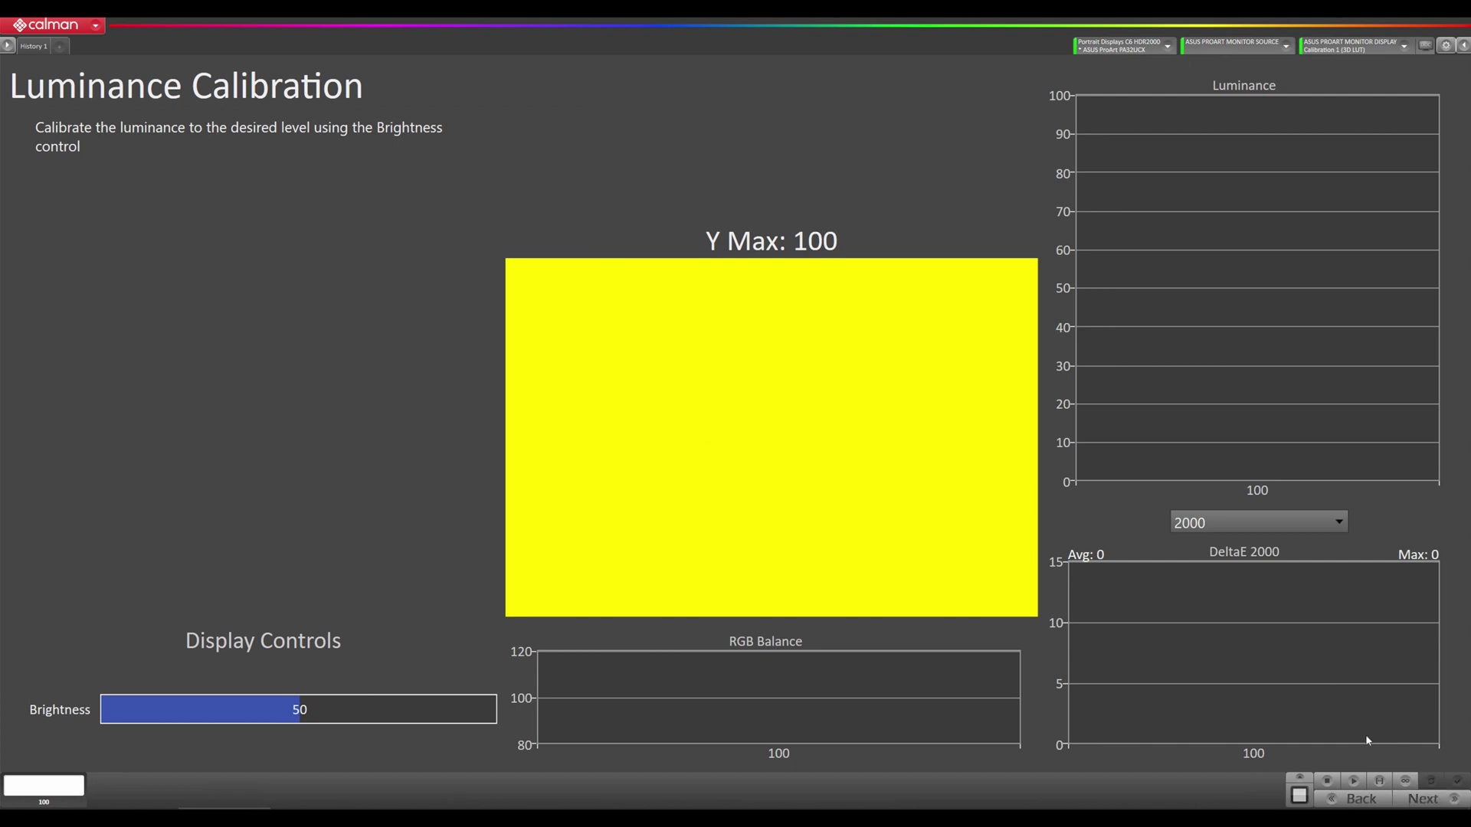
pyautogui.click(1407, 780)
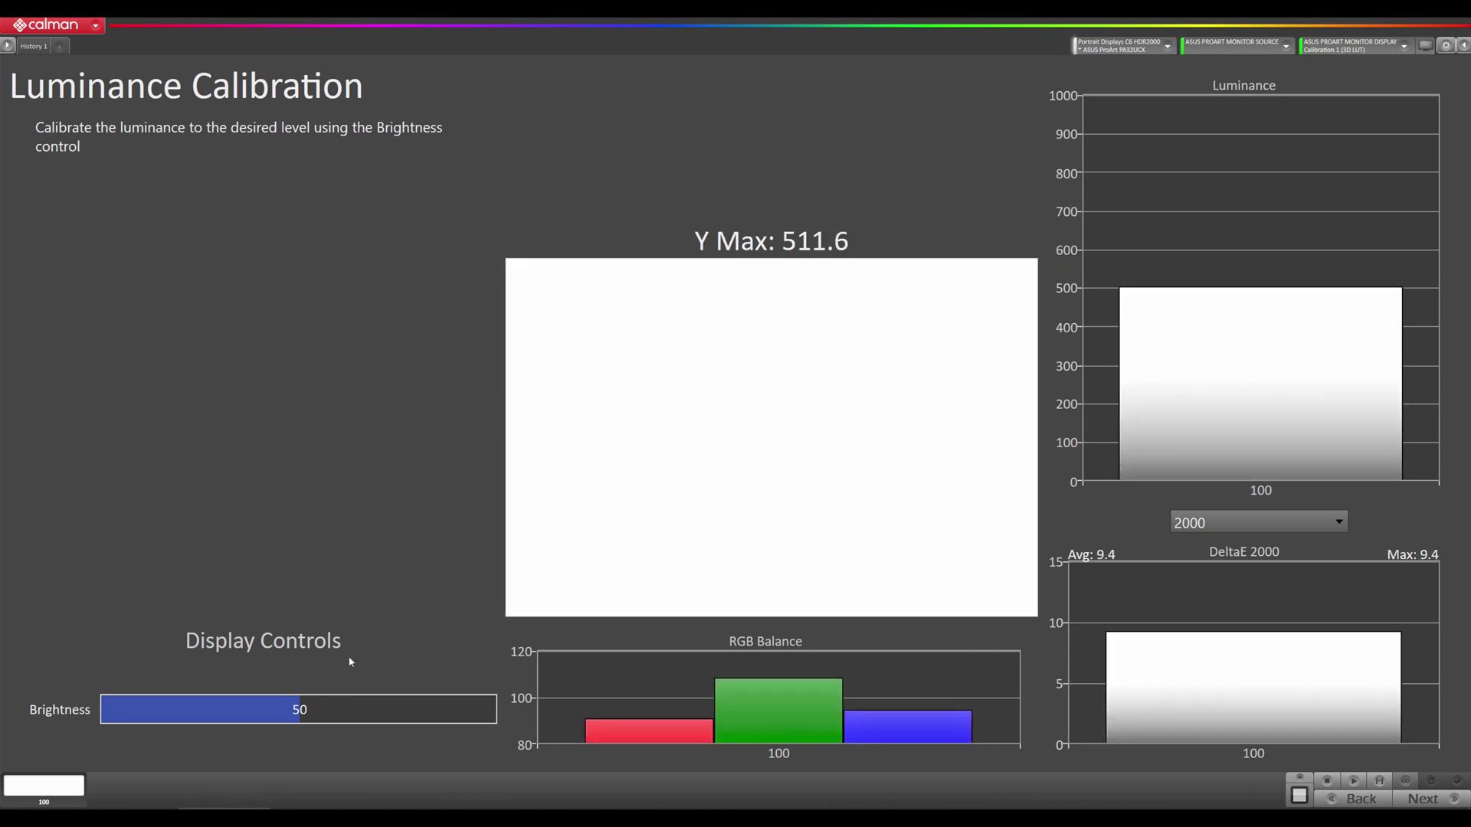
pyautogui.click(111, 710)
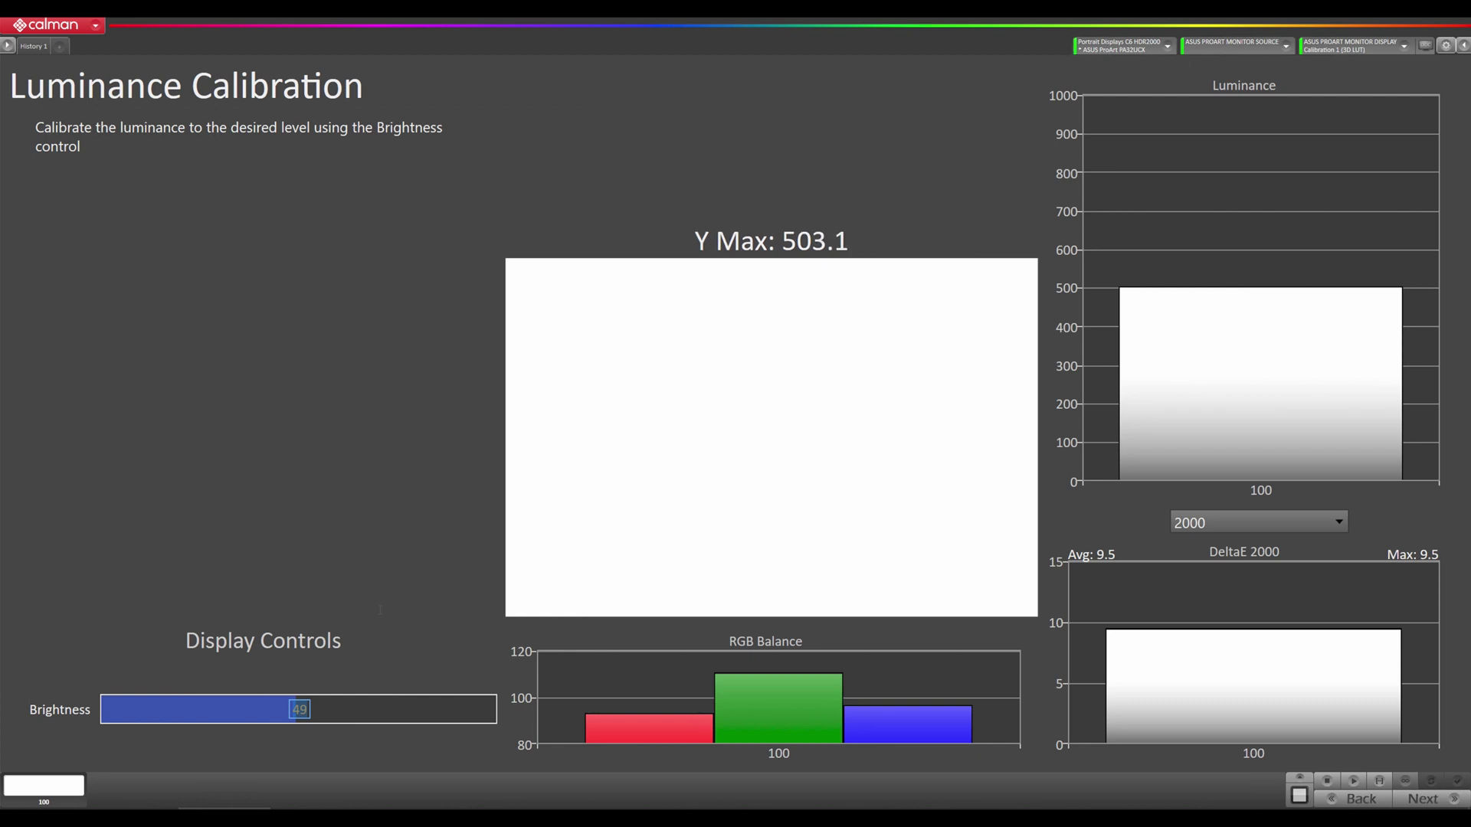
pyautogui.write('10')
pyautogui.press('Return')
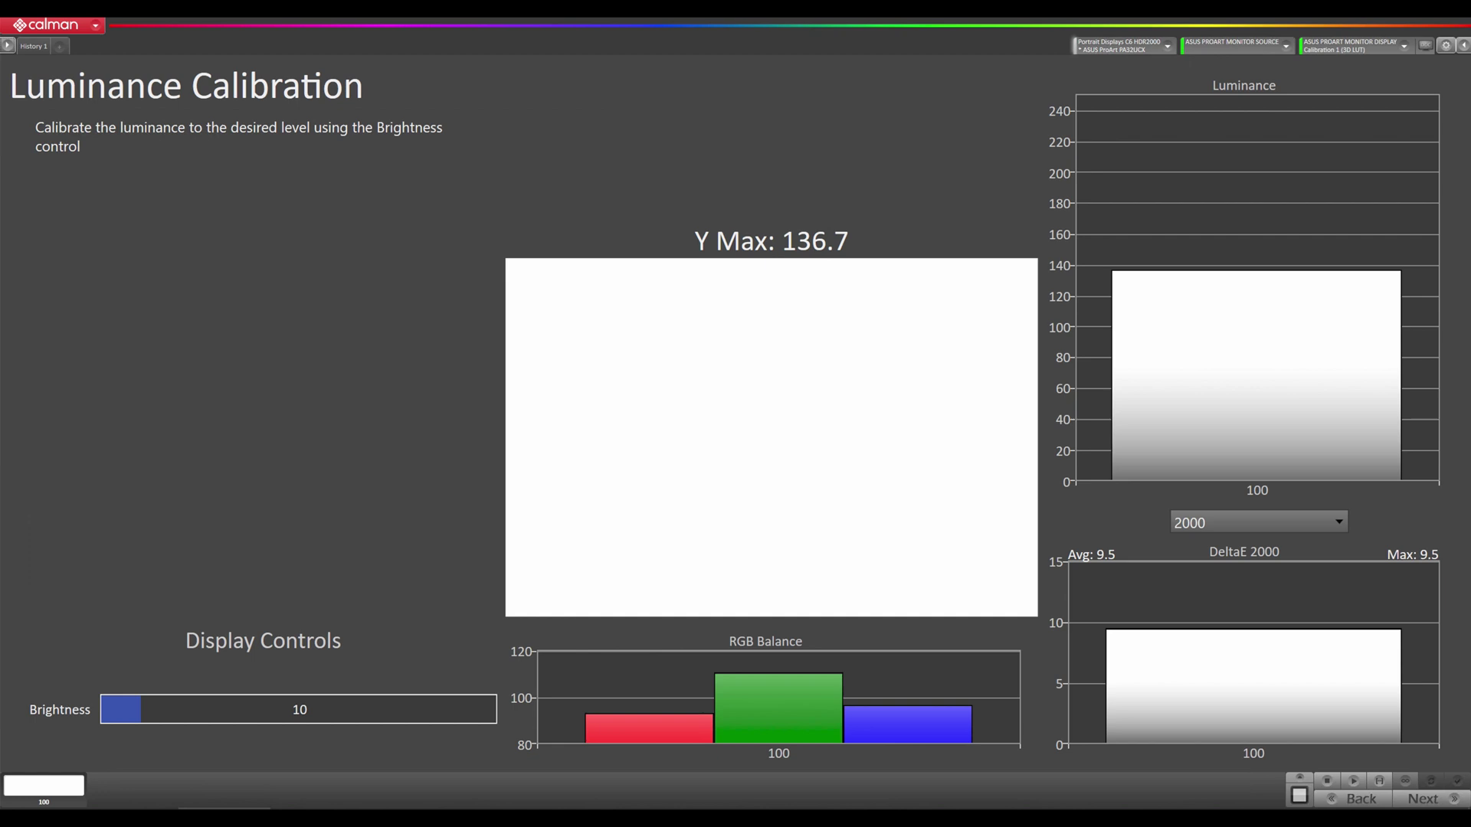
pyautogui.click(110, 712)
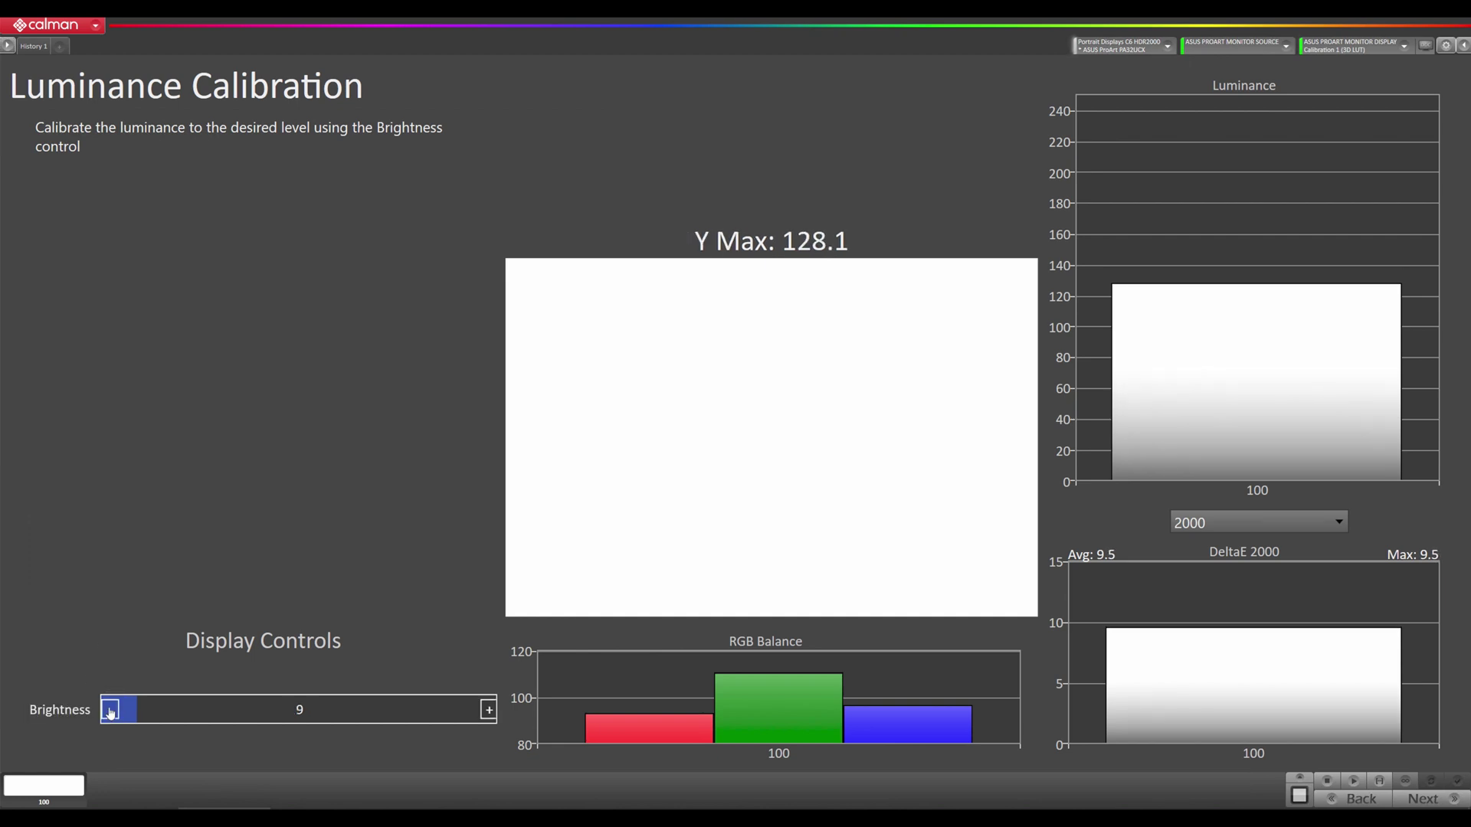
pyautogui.click(110, 711)
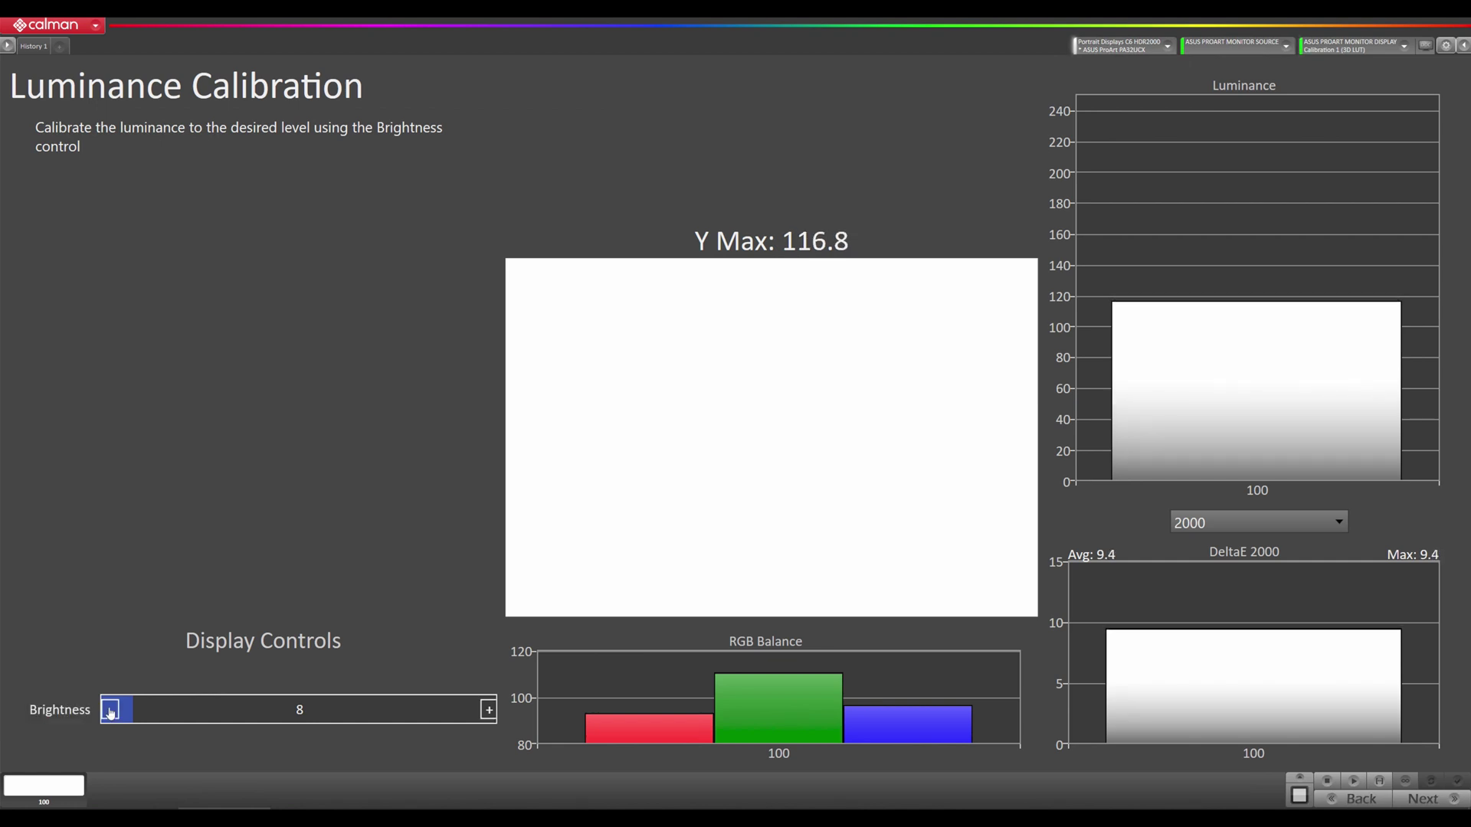
pyautogui.click(111, 712)
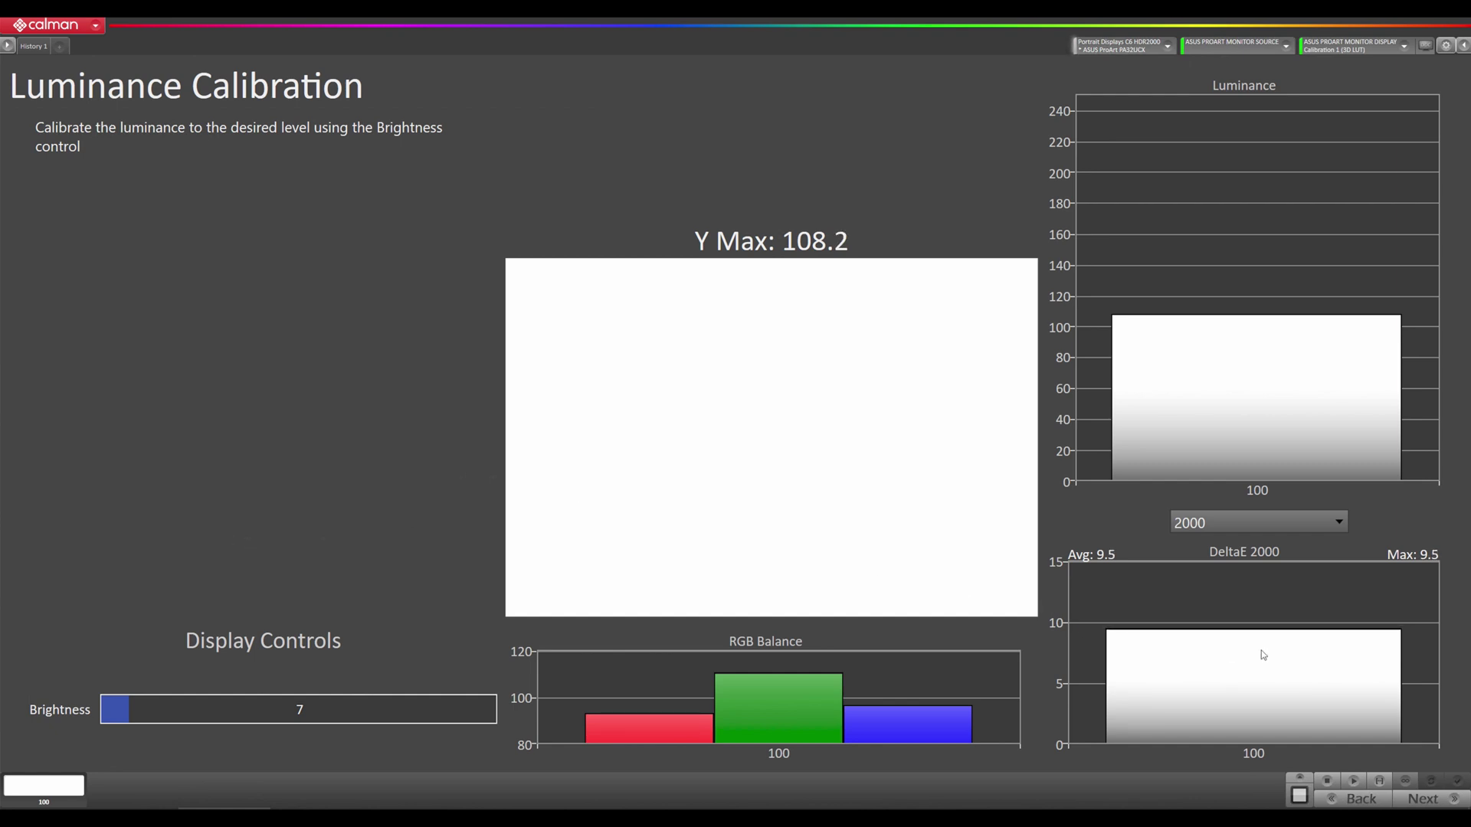
pyautogui.click(1330, 780)
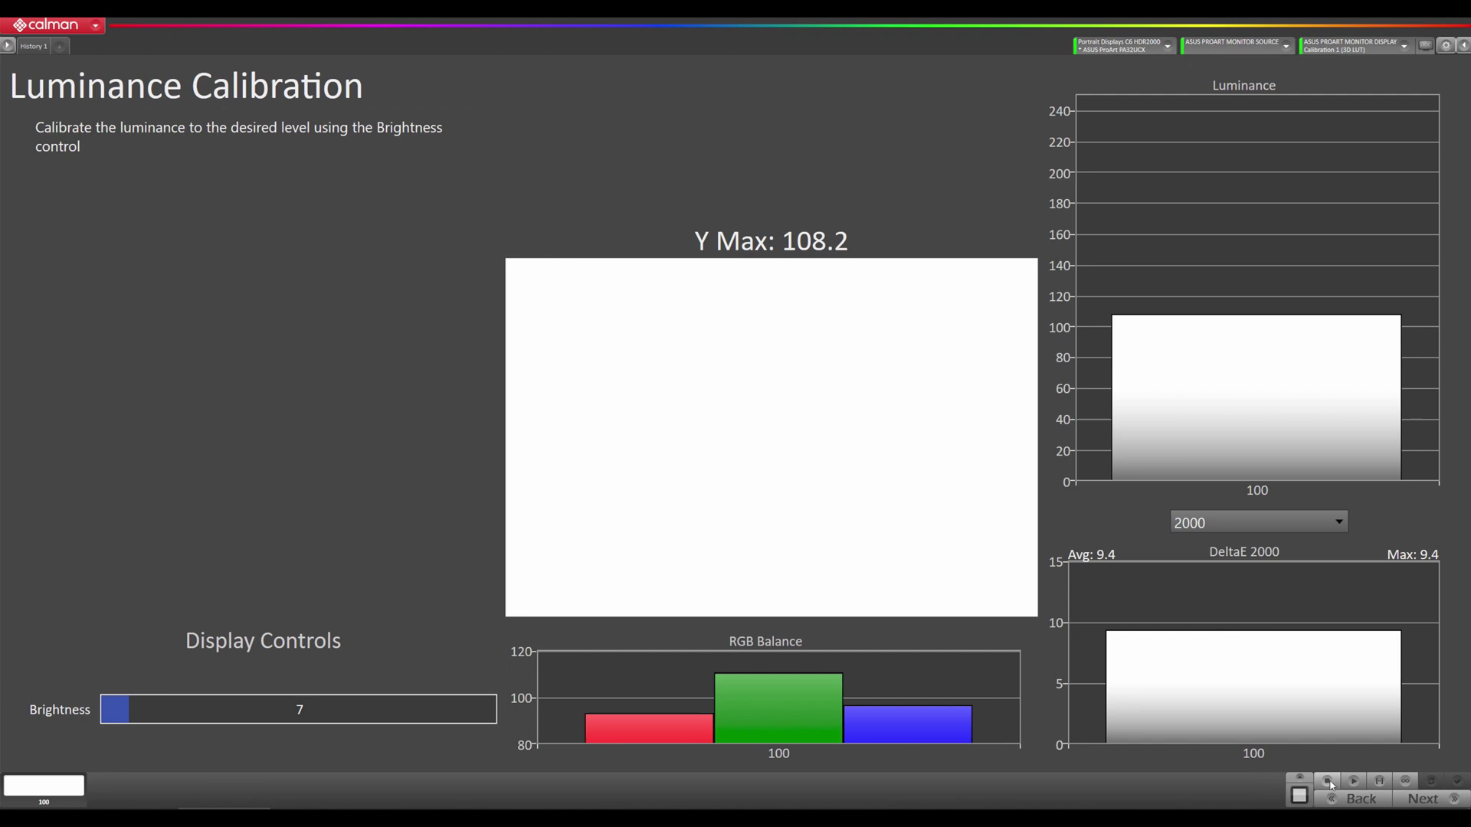
# - Set up AutoCal 1D + 3D LUT with 33 full grayscale levels and a DeltaE target of 1
pyautogui.click(1441, 801)
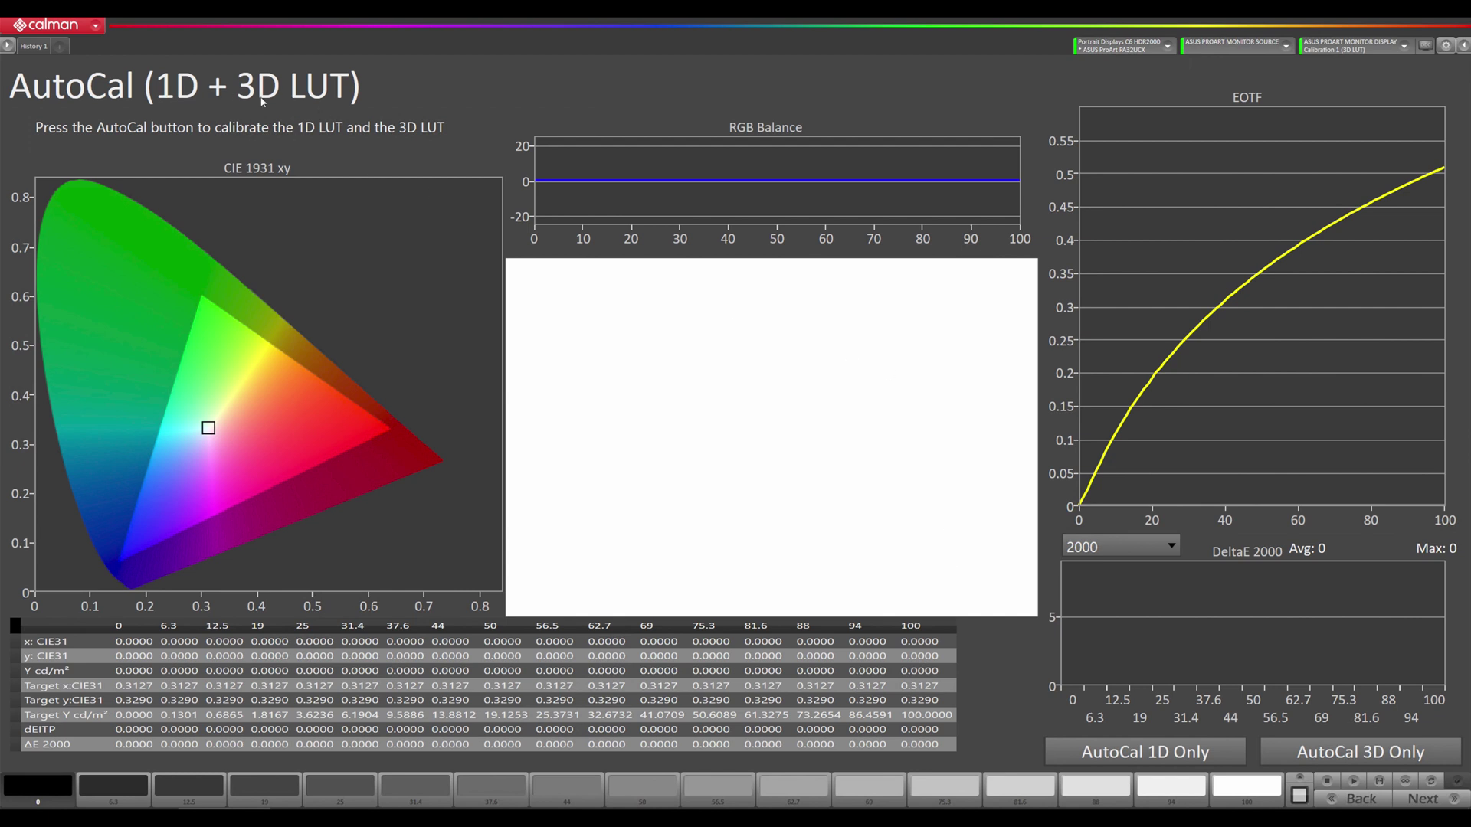
pyautogui.click(1432, 782)
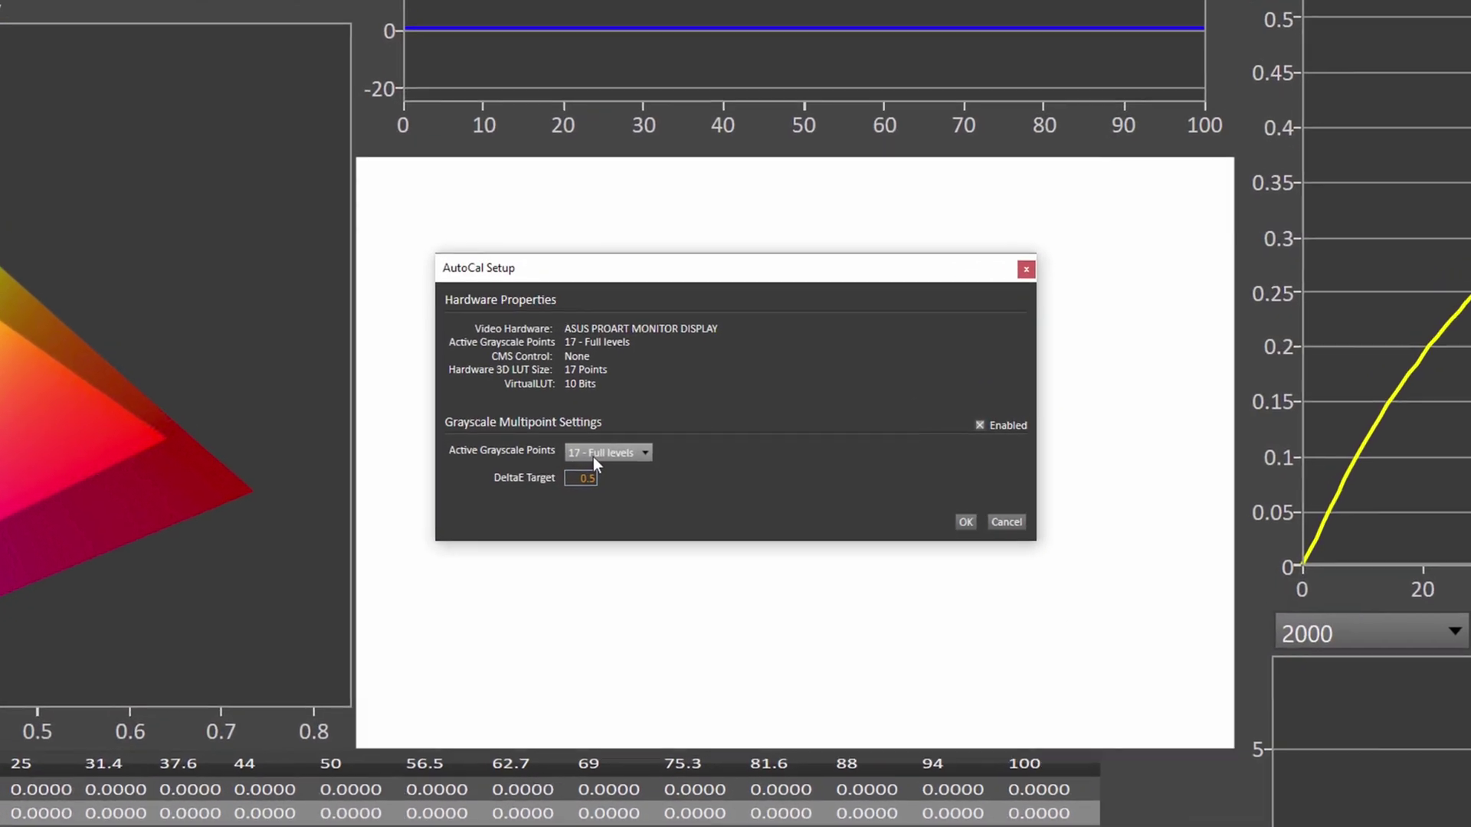
pyautogui.click(613, 448)
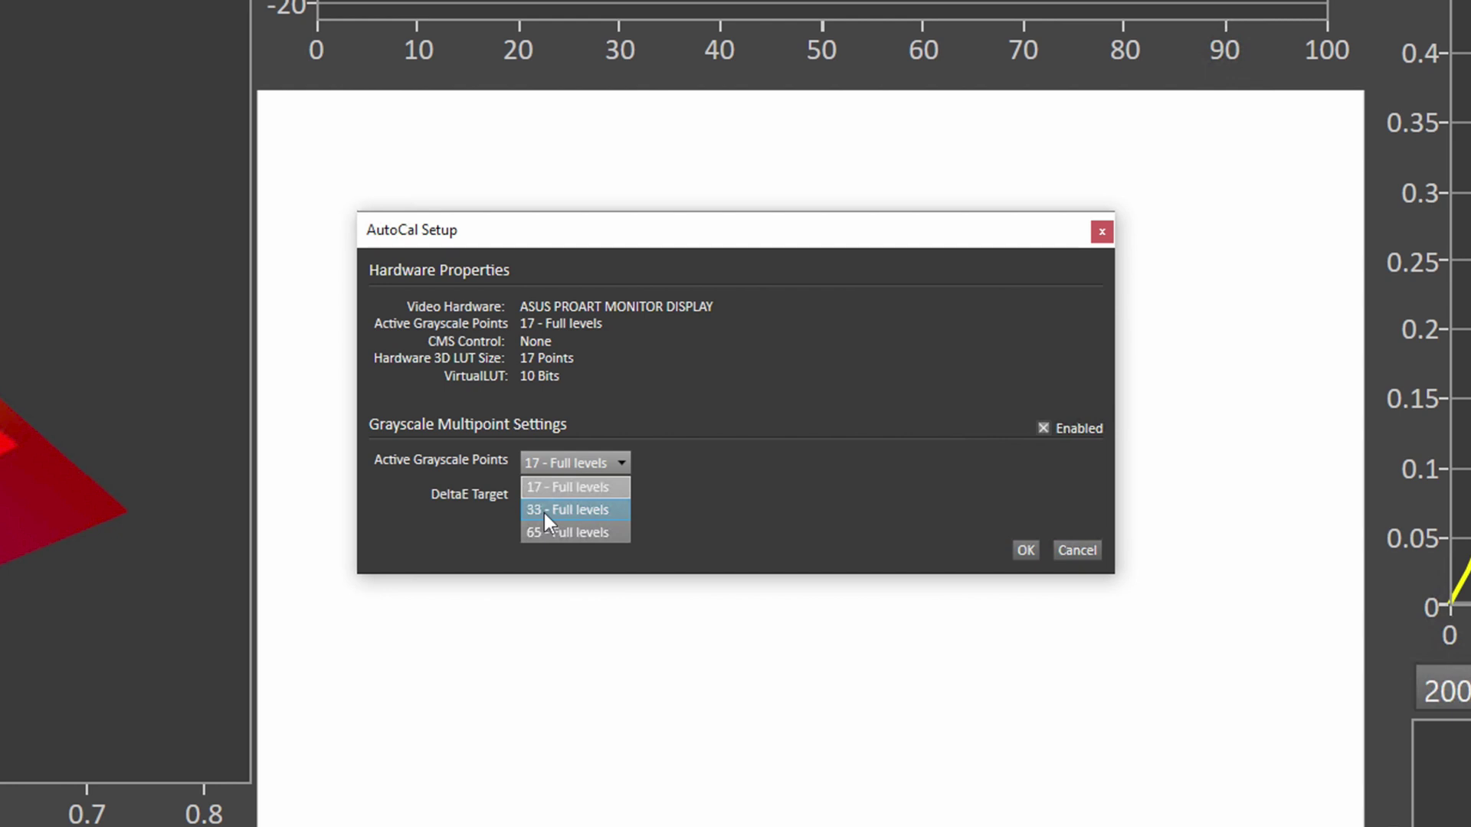
pyautogui.click(544, 511)
pyautogui.click(545, 495)
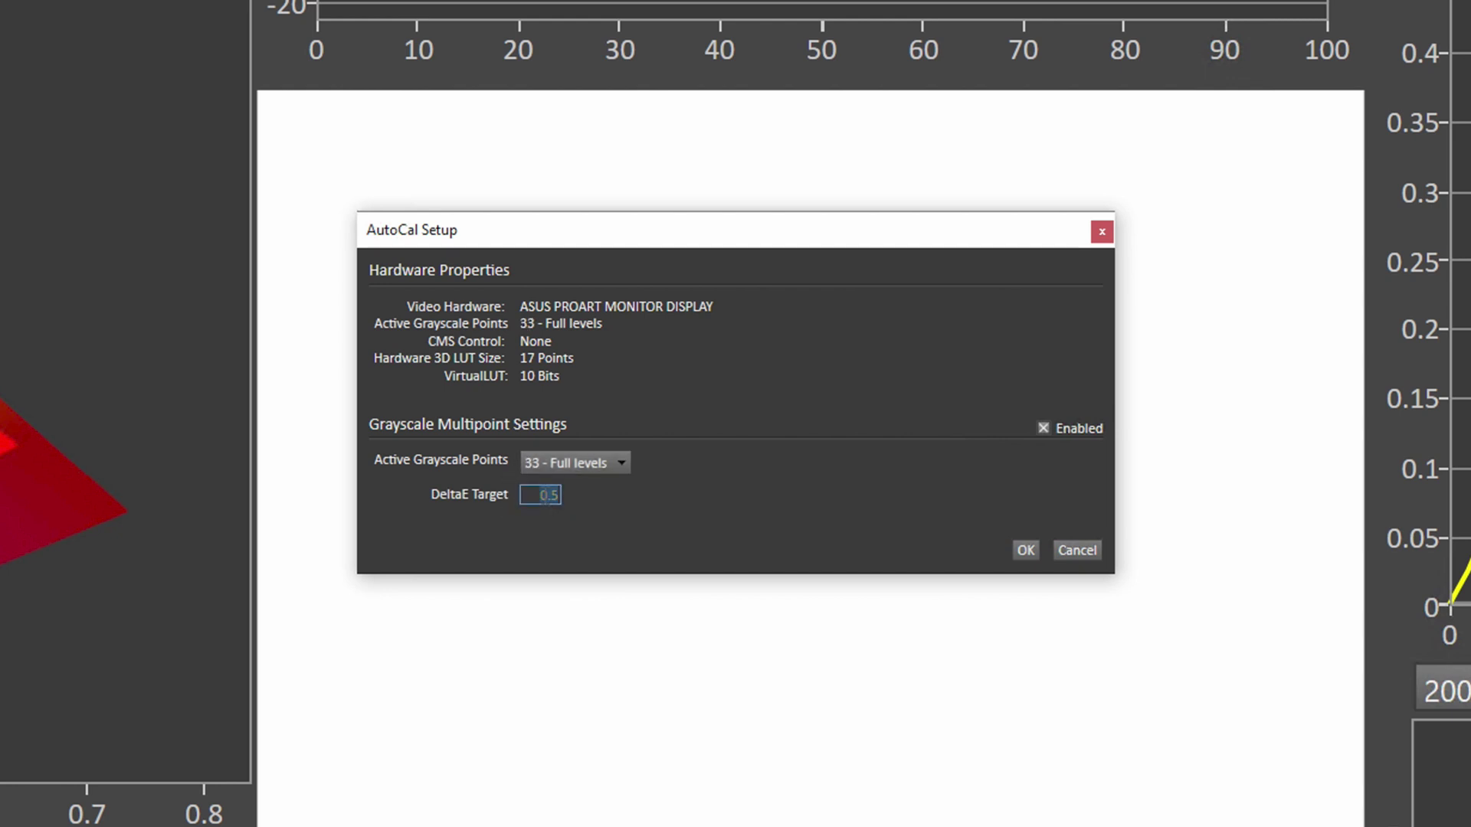
pyautogui.write('1')
# - Confirm the AutoCal setup and let the grayscale calibration run until it reports DeltaE 2000 average 0.5
pyautogui.click(1026, 550)
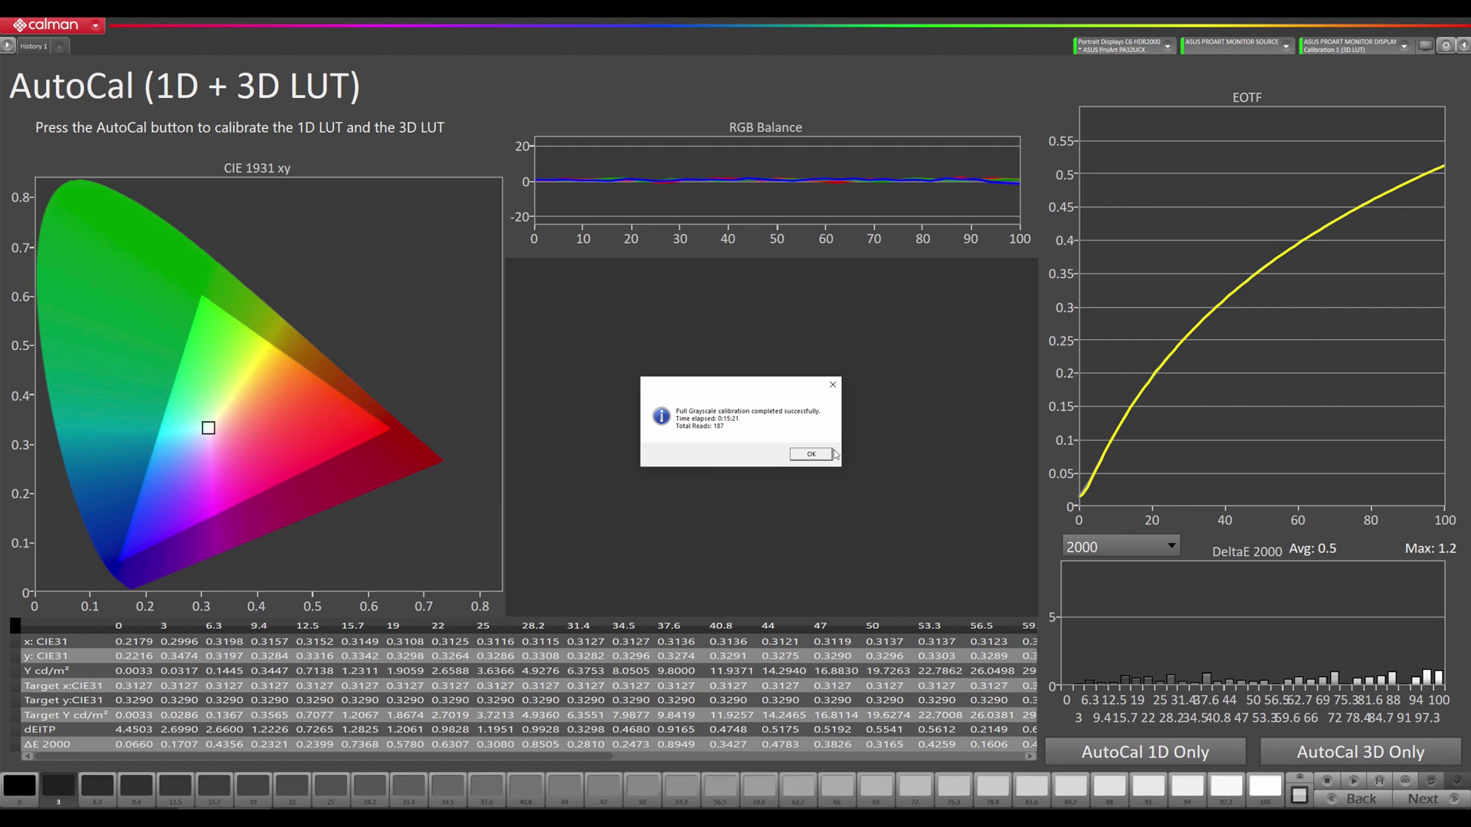
# - Run the 3D LUT AutoCal with Lightning LUT as the calibration type
pyautogui.click(809, 456)
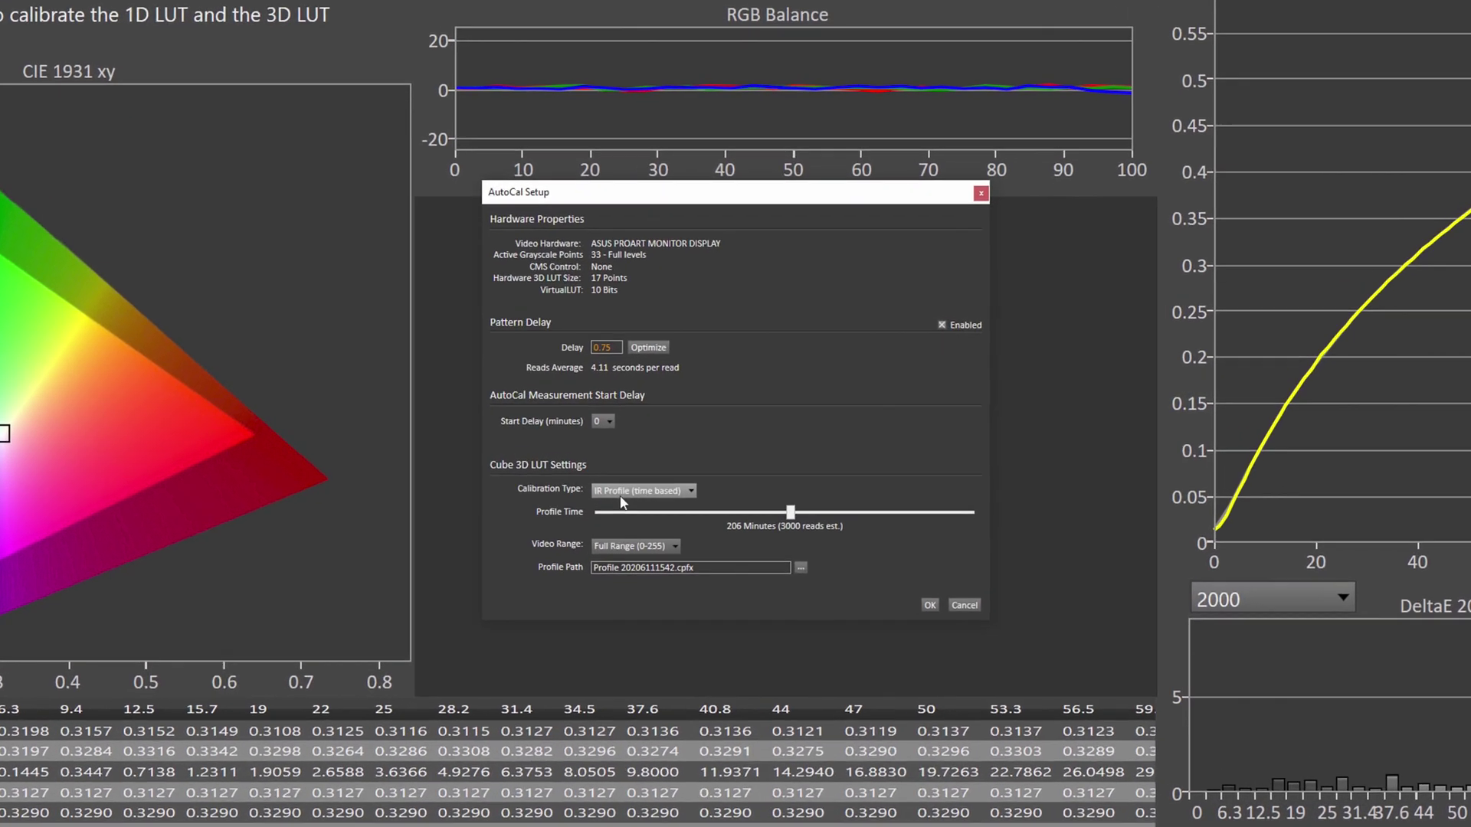
pyautogui.click(647, 478)
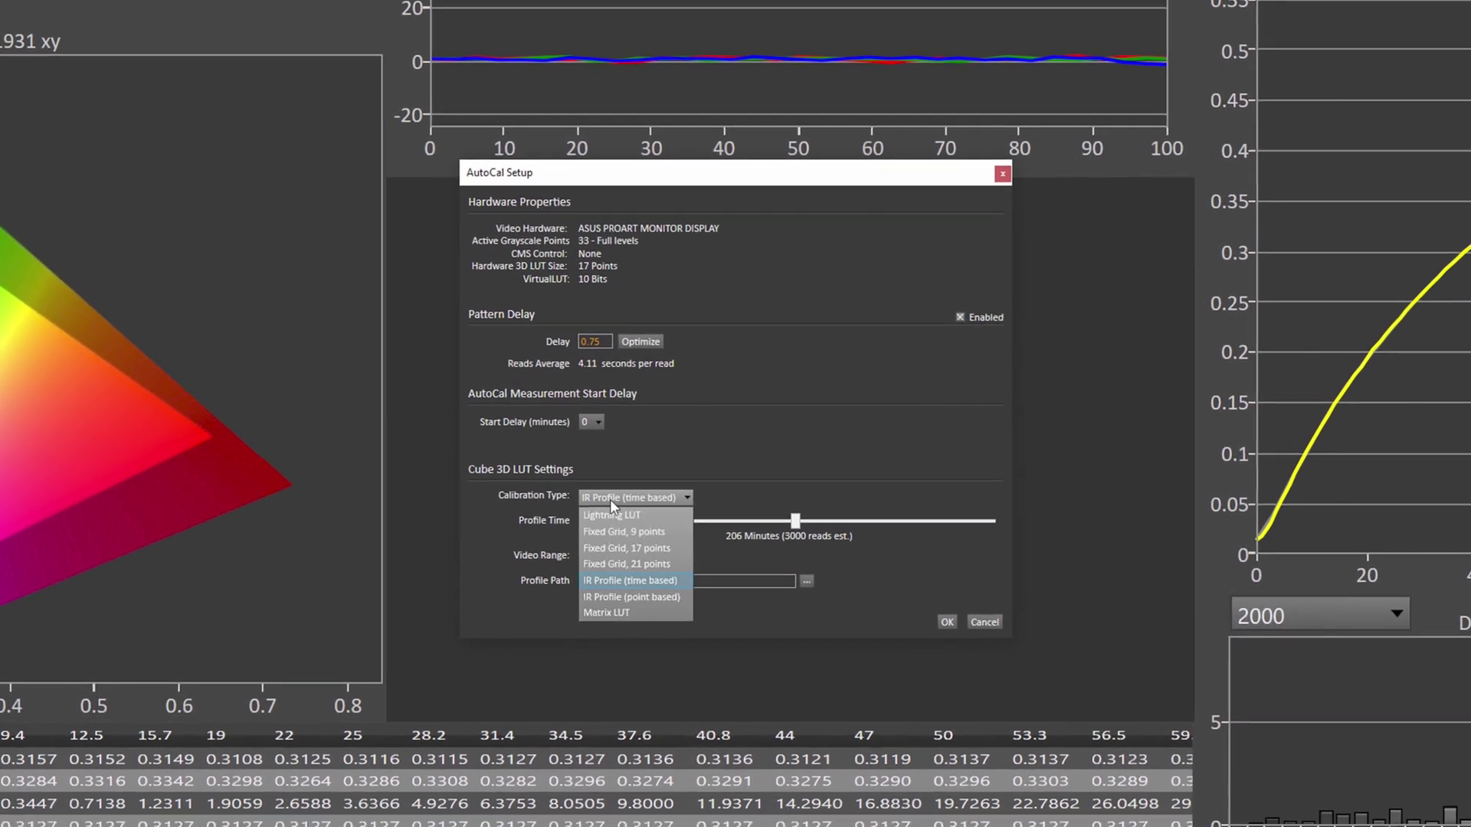
pyautogui.click(600, 522)
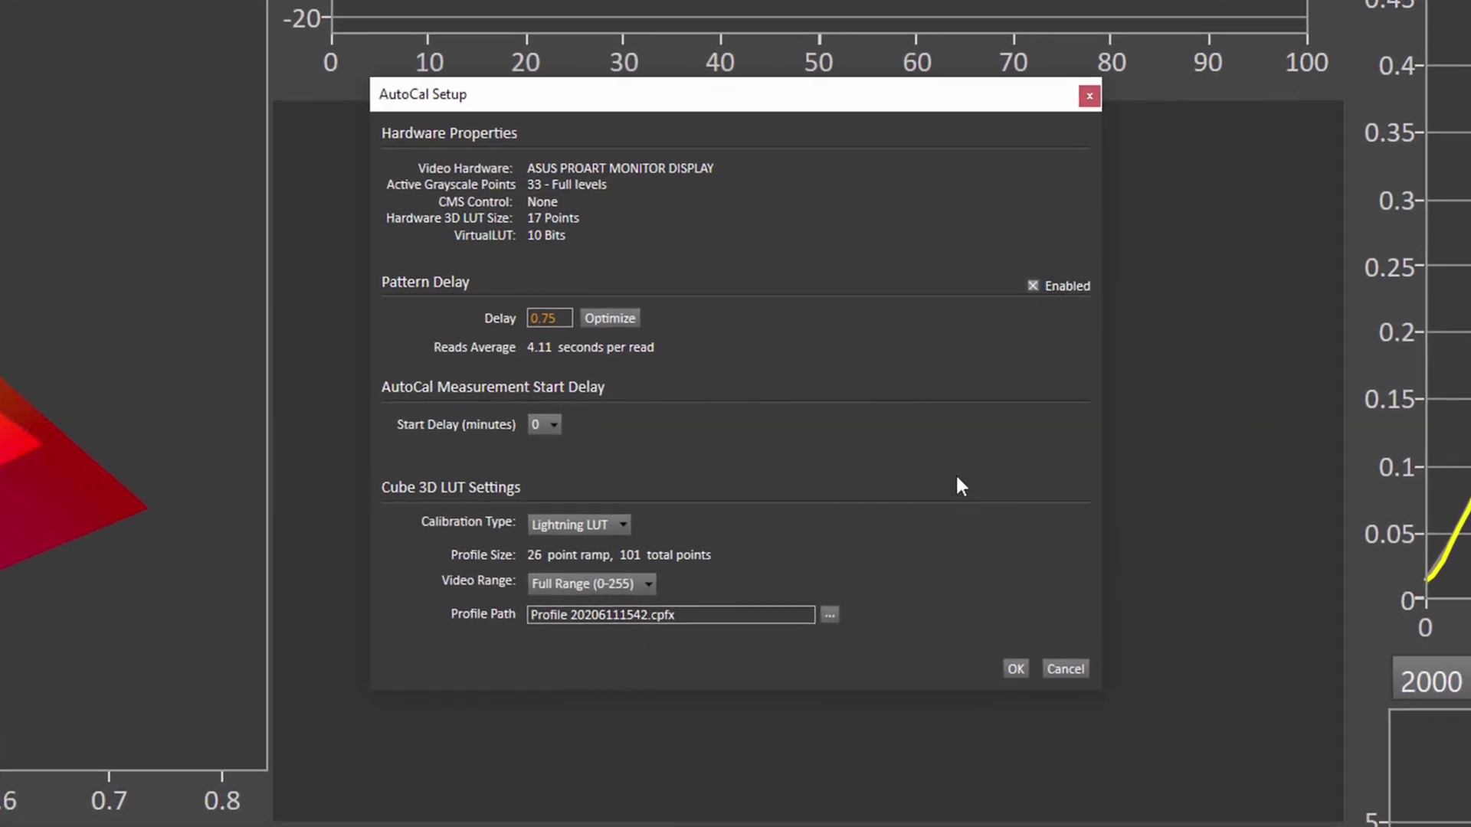
pyautogui.click(617, 528)
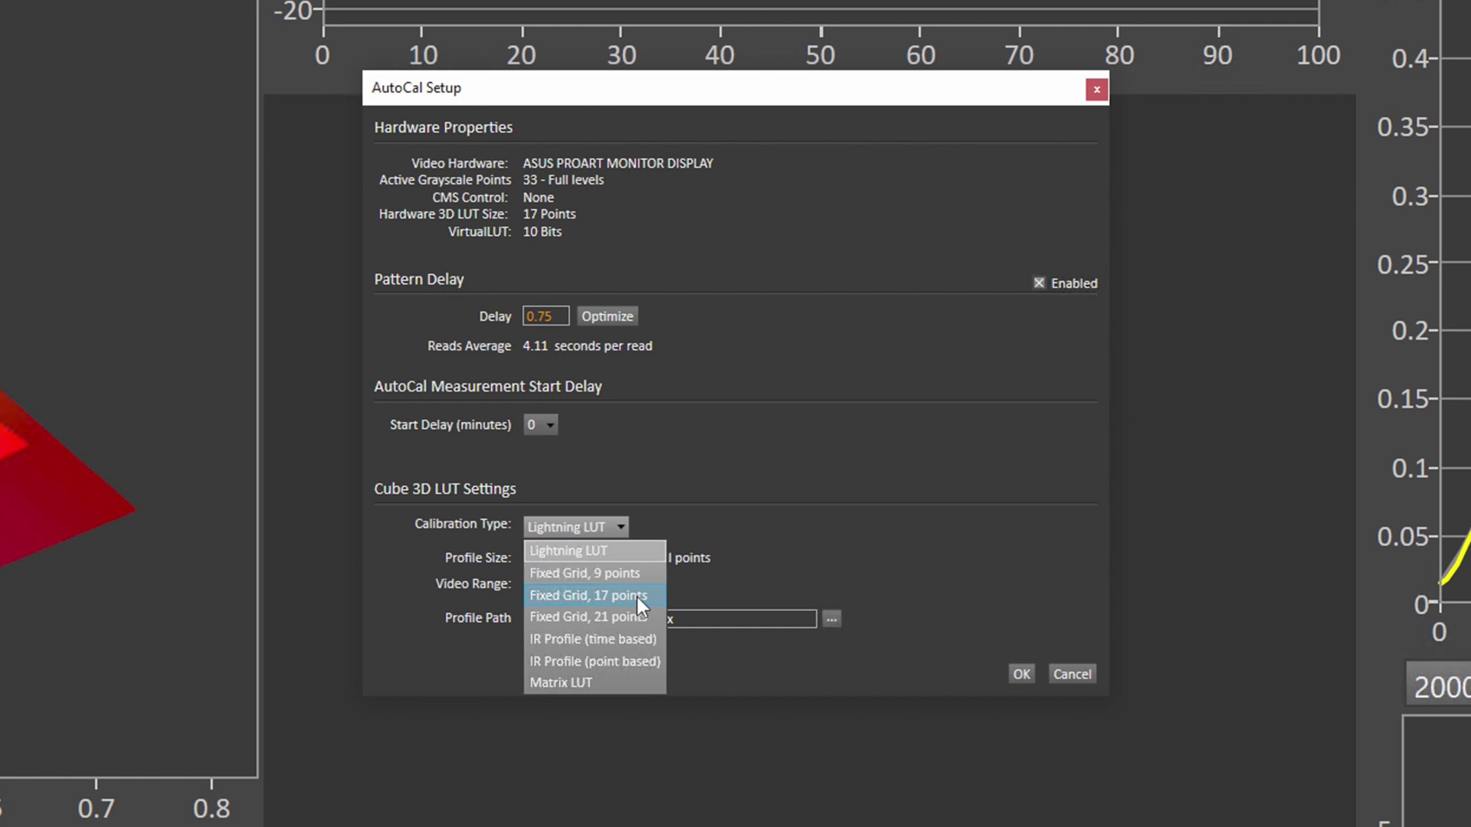
pyautogui.click(616, 552)
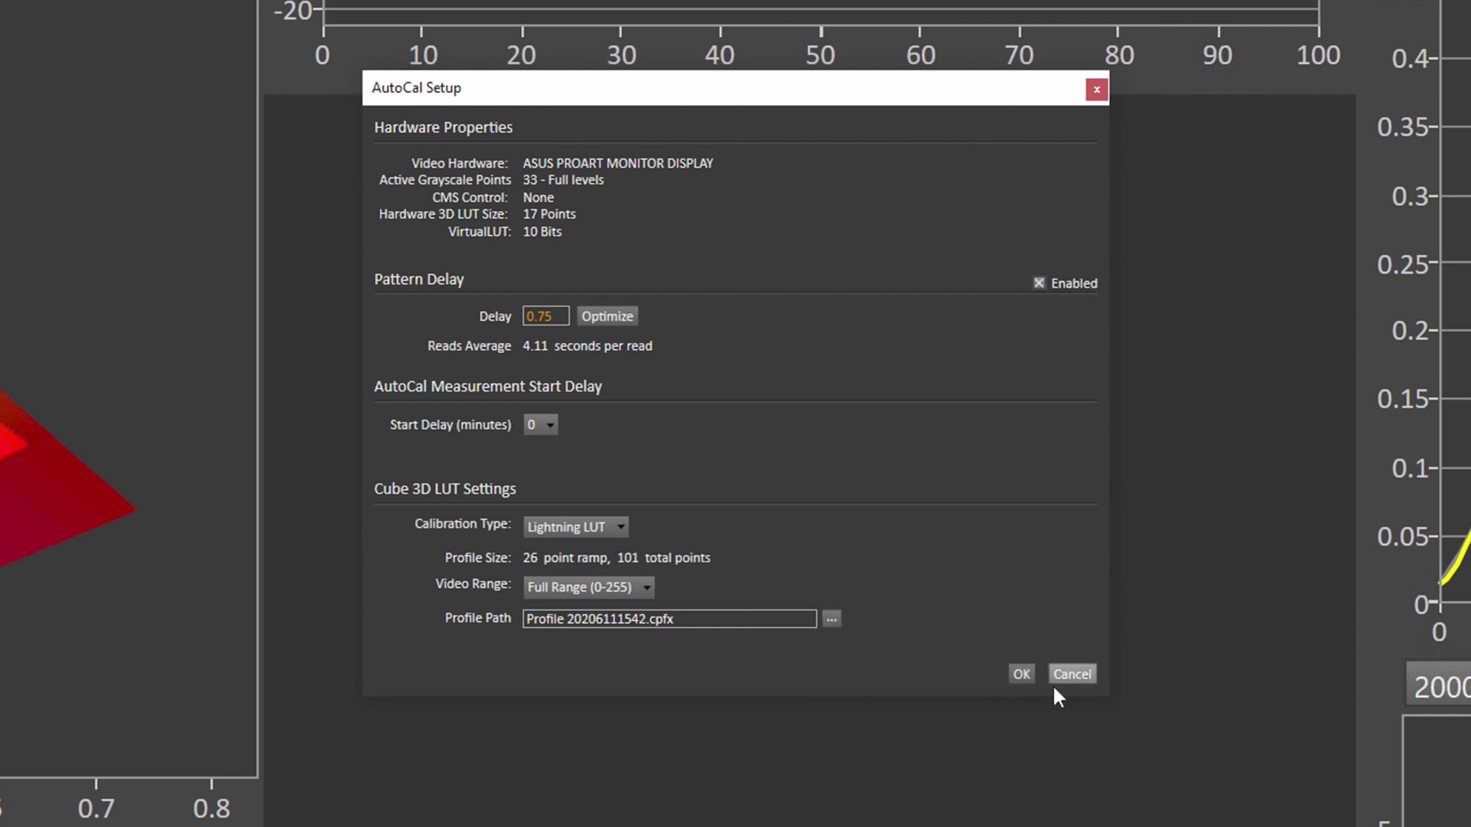
pyautogui.click(1024, 675)
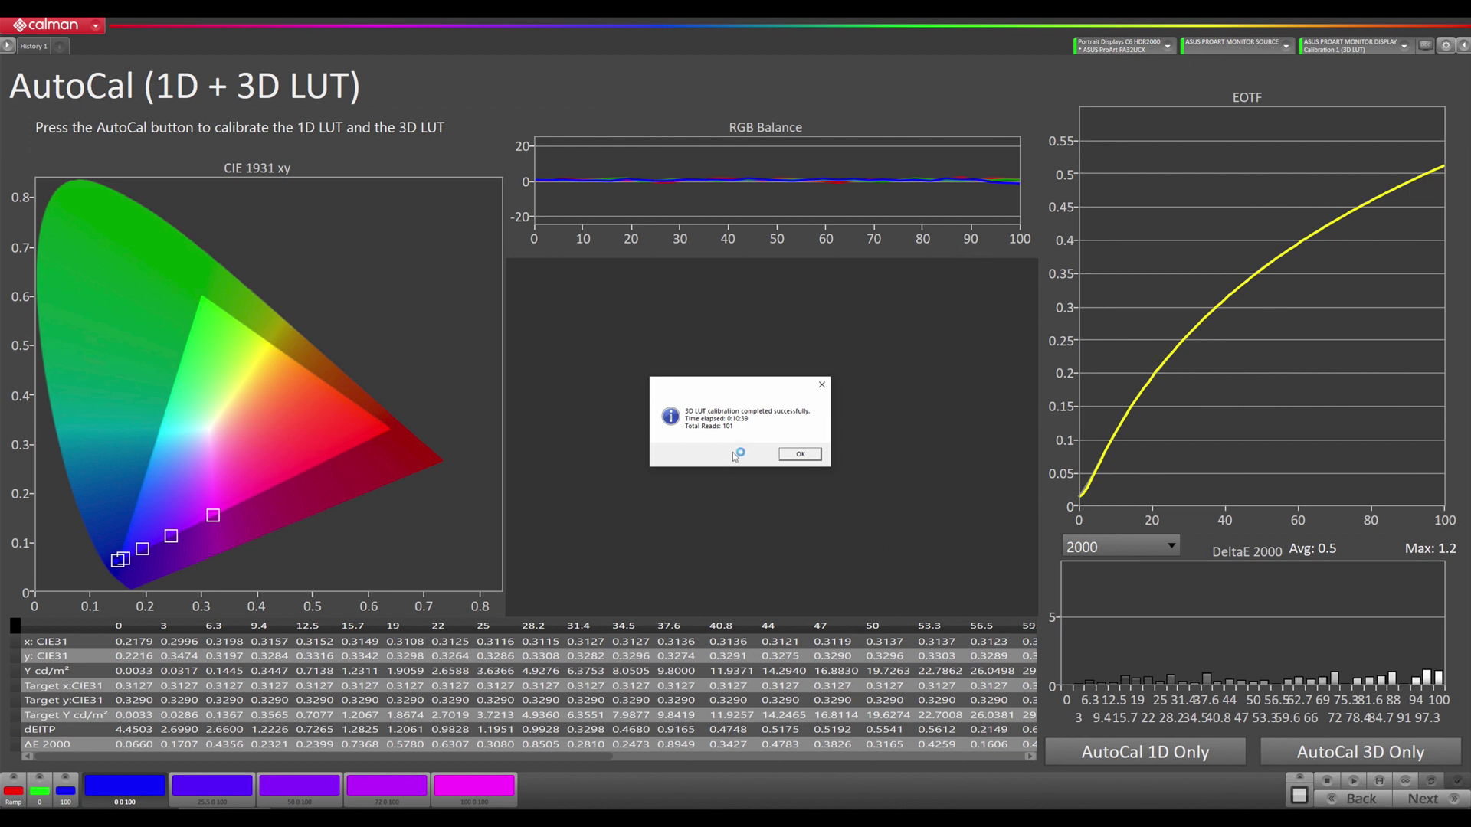
# - Dismiss the 3D LUT notice and take a single peak white reading of about 101 nits on Verify Luminance
pyautogui.click(801, 455)
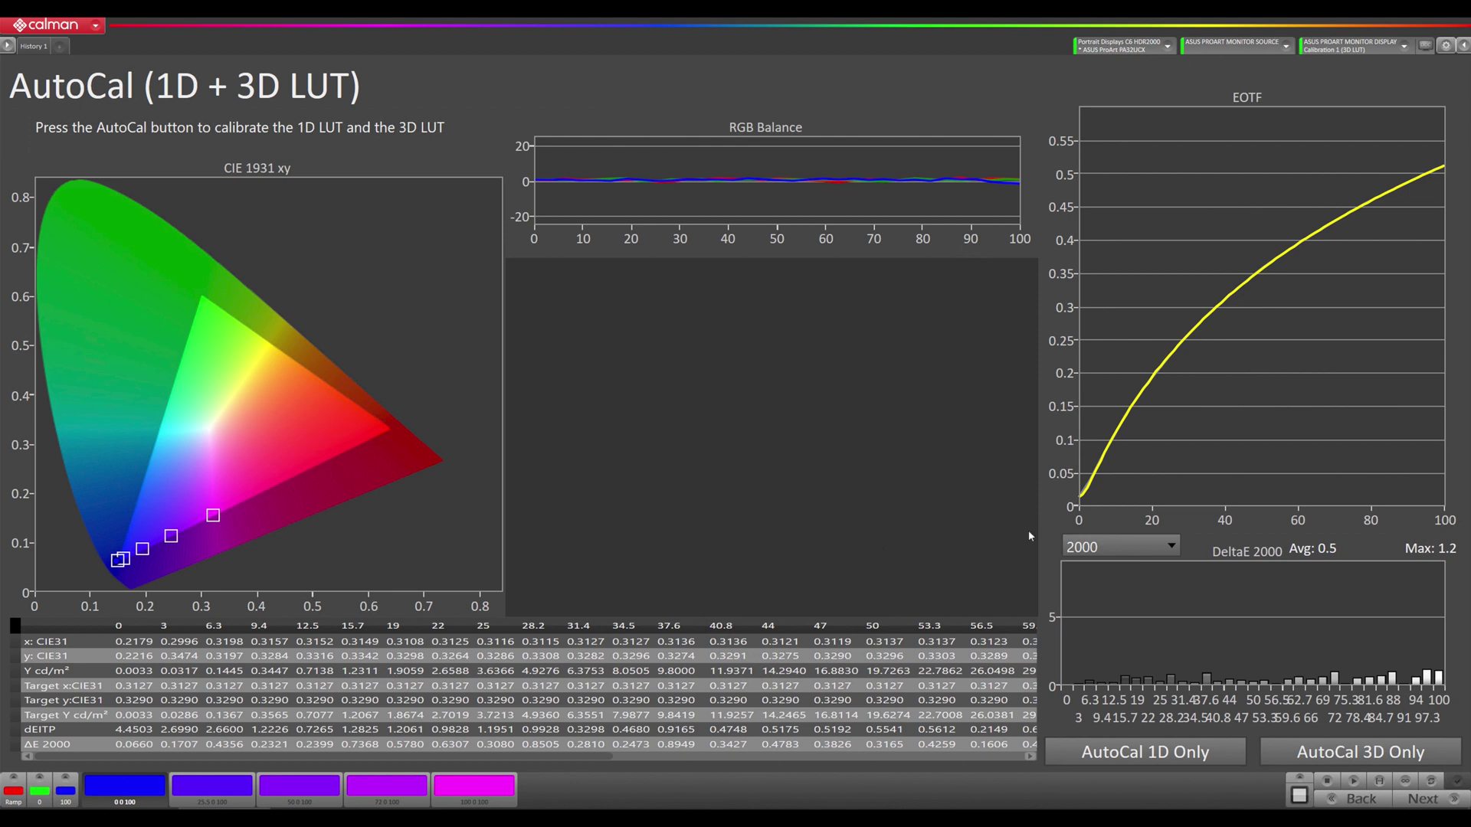
pyautogui.click(1438, 801)
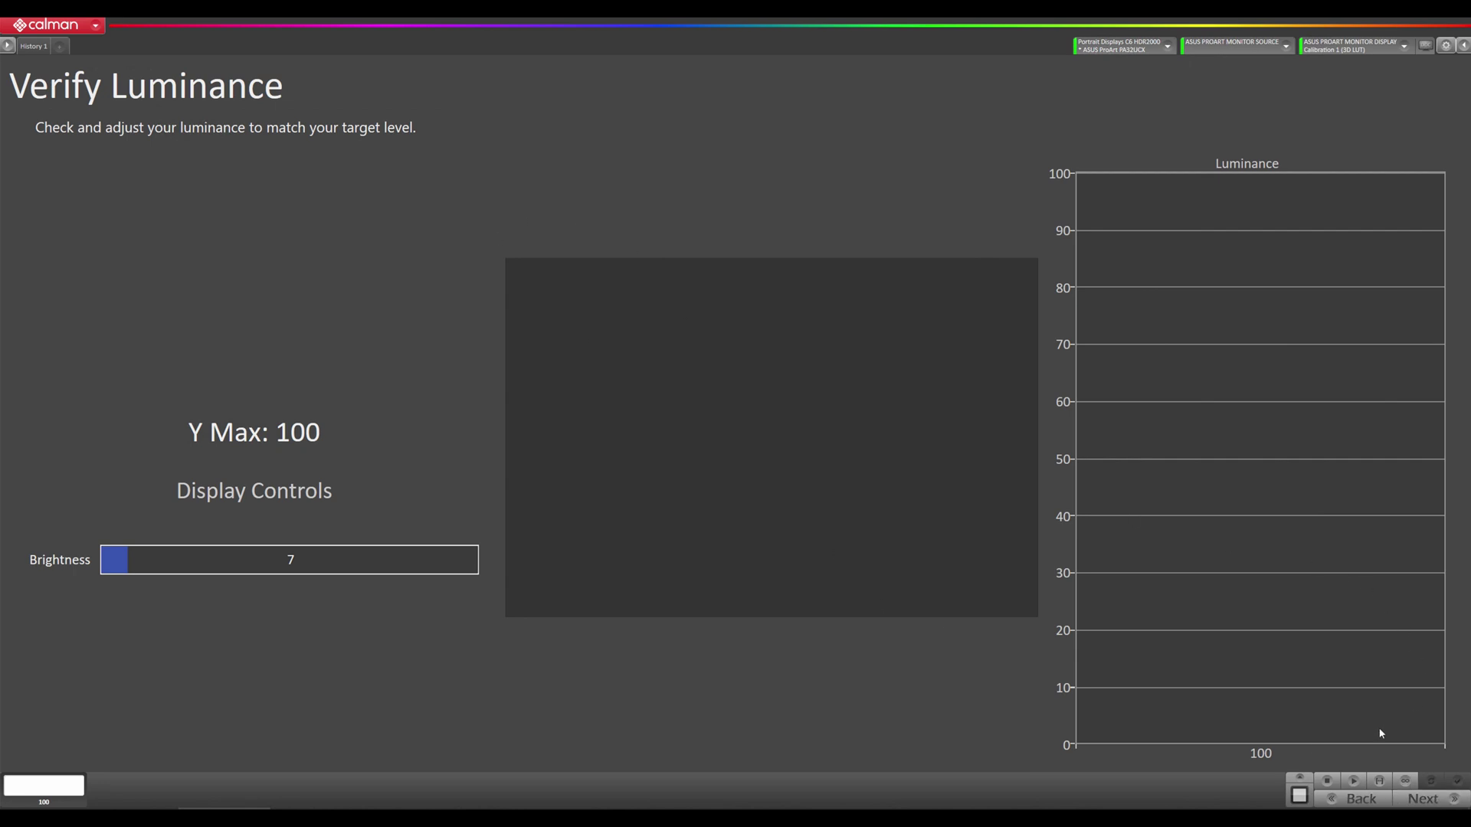
pyautogui.click(1356, 782)
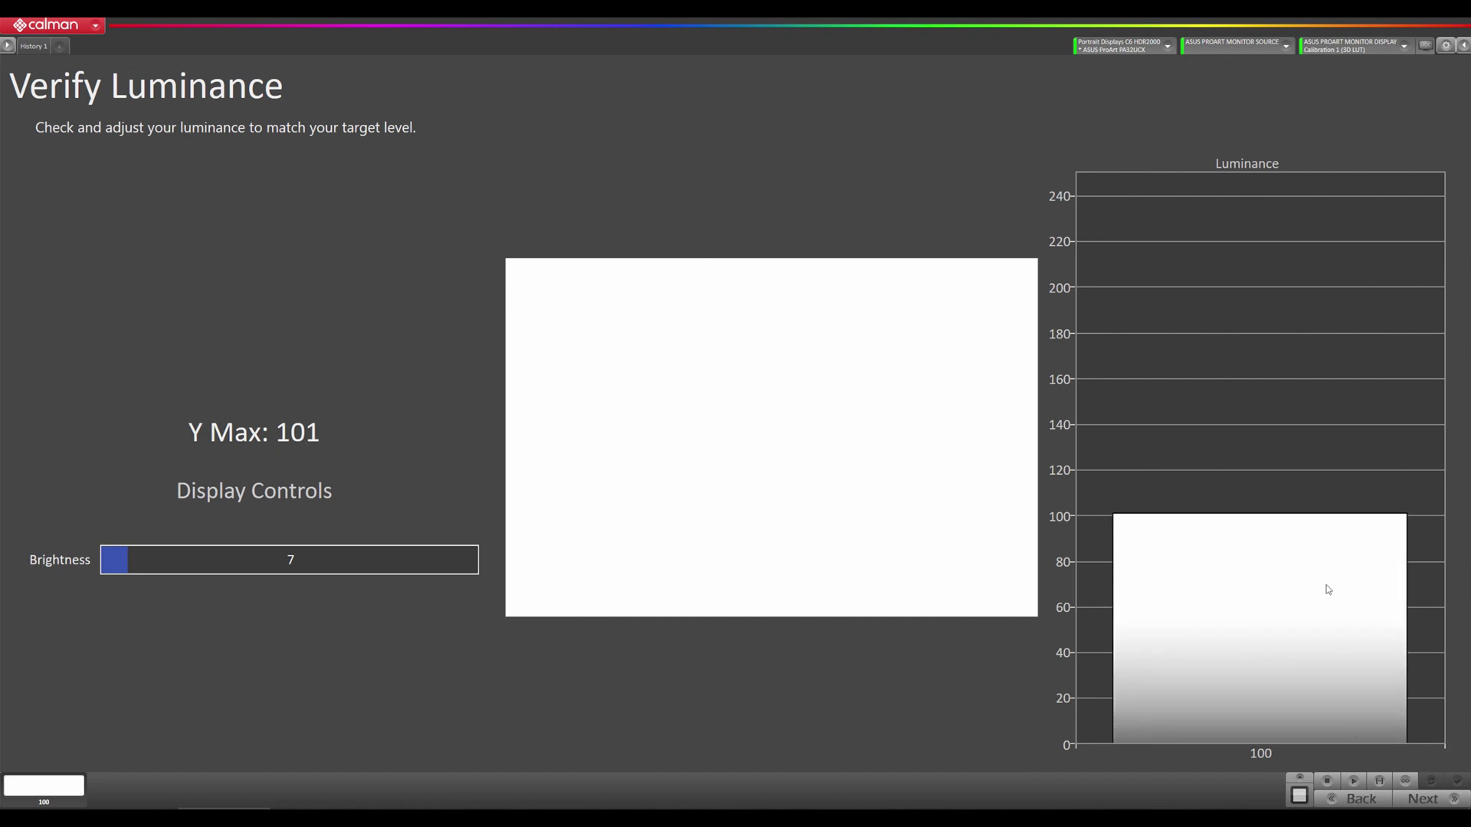
# - Run the Post Calibration Capture series to measure grayscale and colour DeltaE after calibration
pyautogui.click(1449, 801)
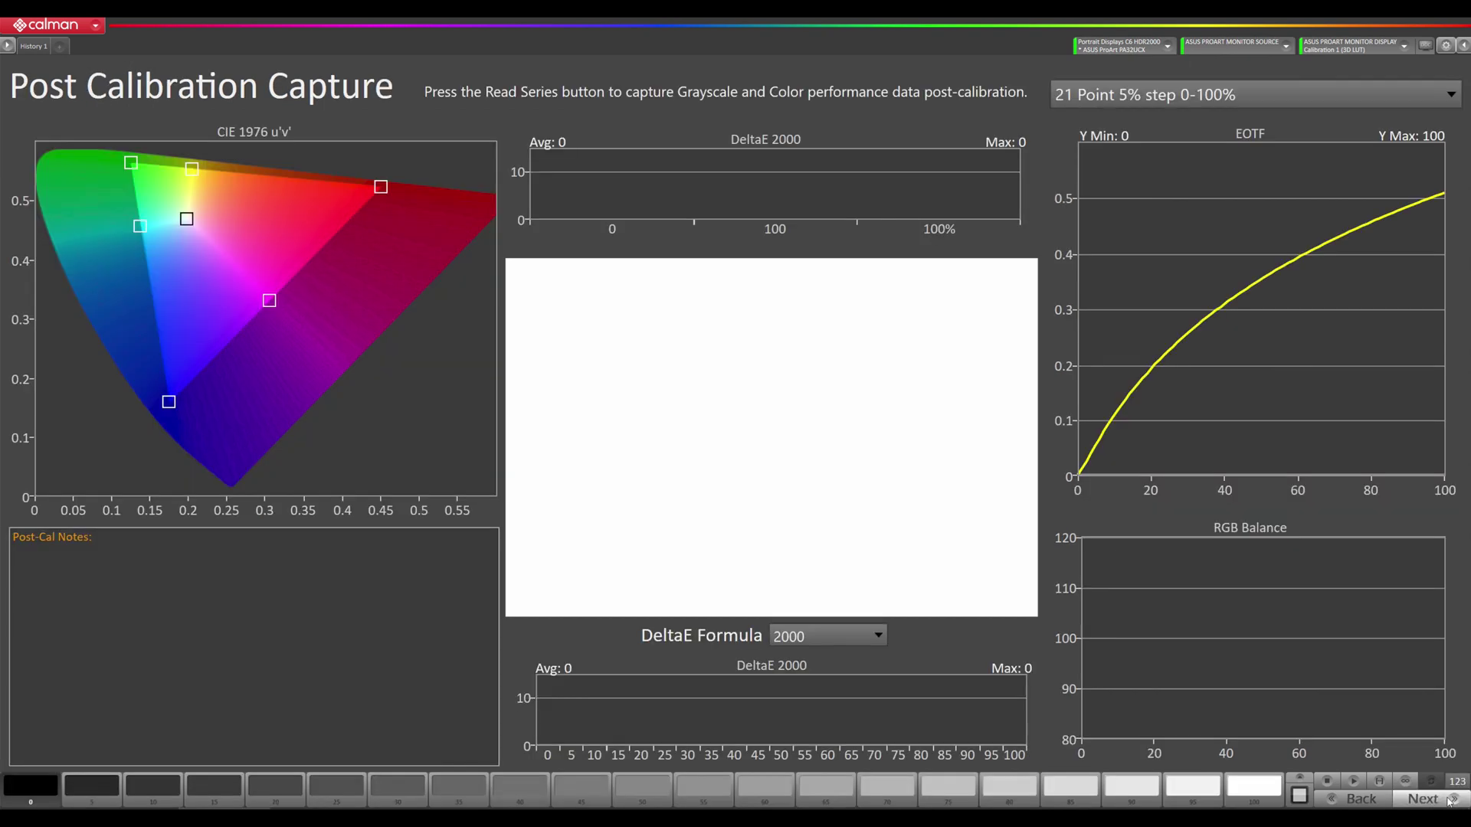
pyautogui.click(1382, 783)
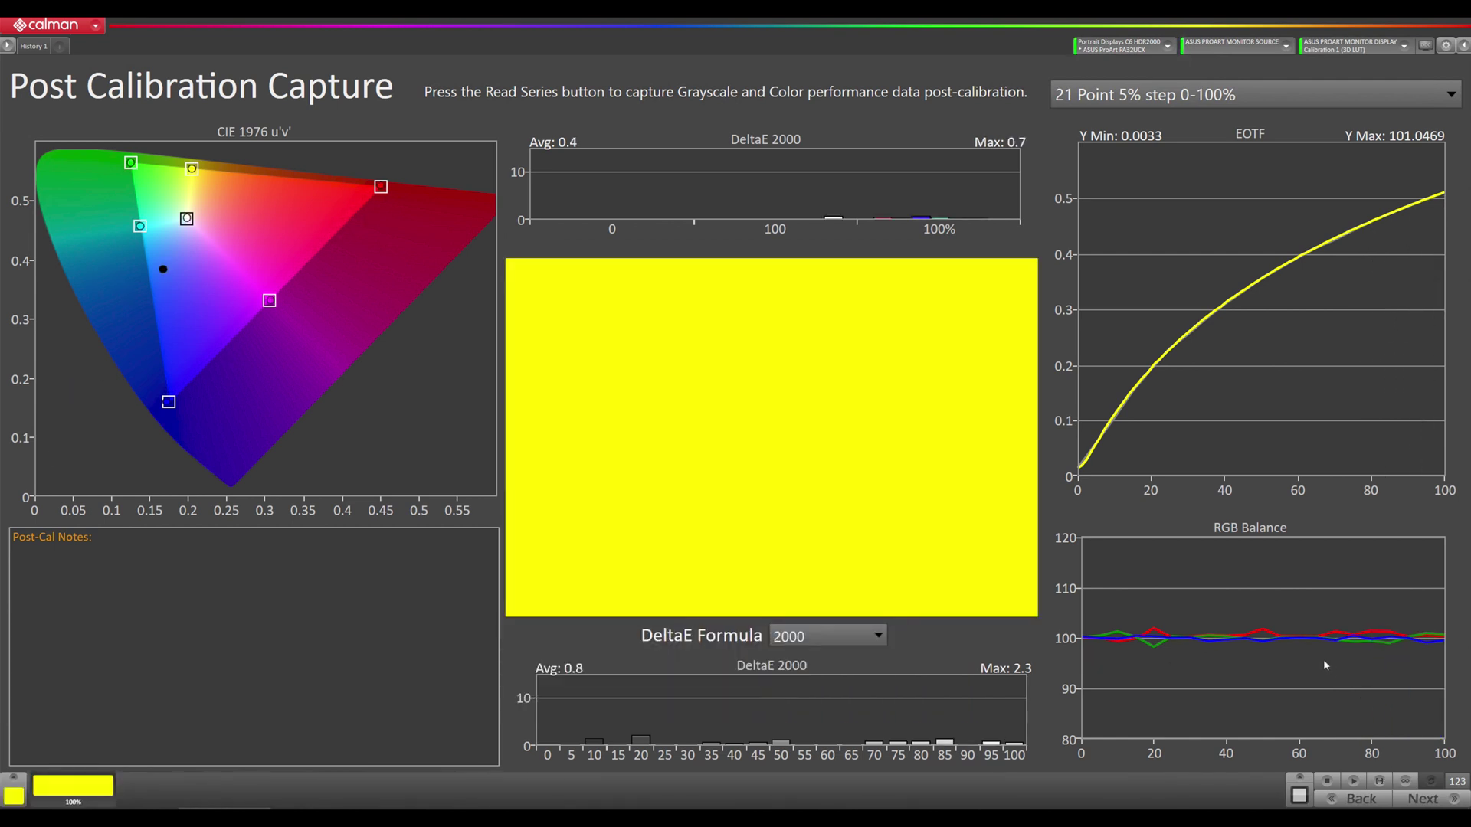
# - Open Additional Validation, pass through ColorChecker and Saturation Sweeps unmeasured, and reach Calibration Complete
pyautogui.click(1432, 806)
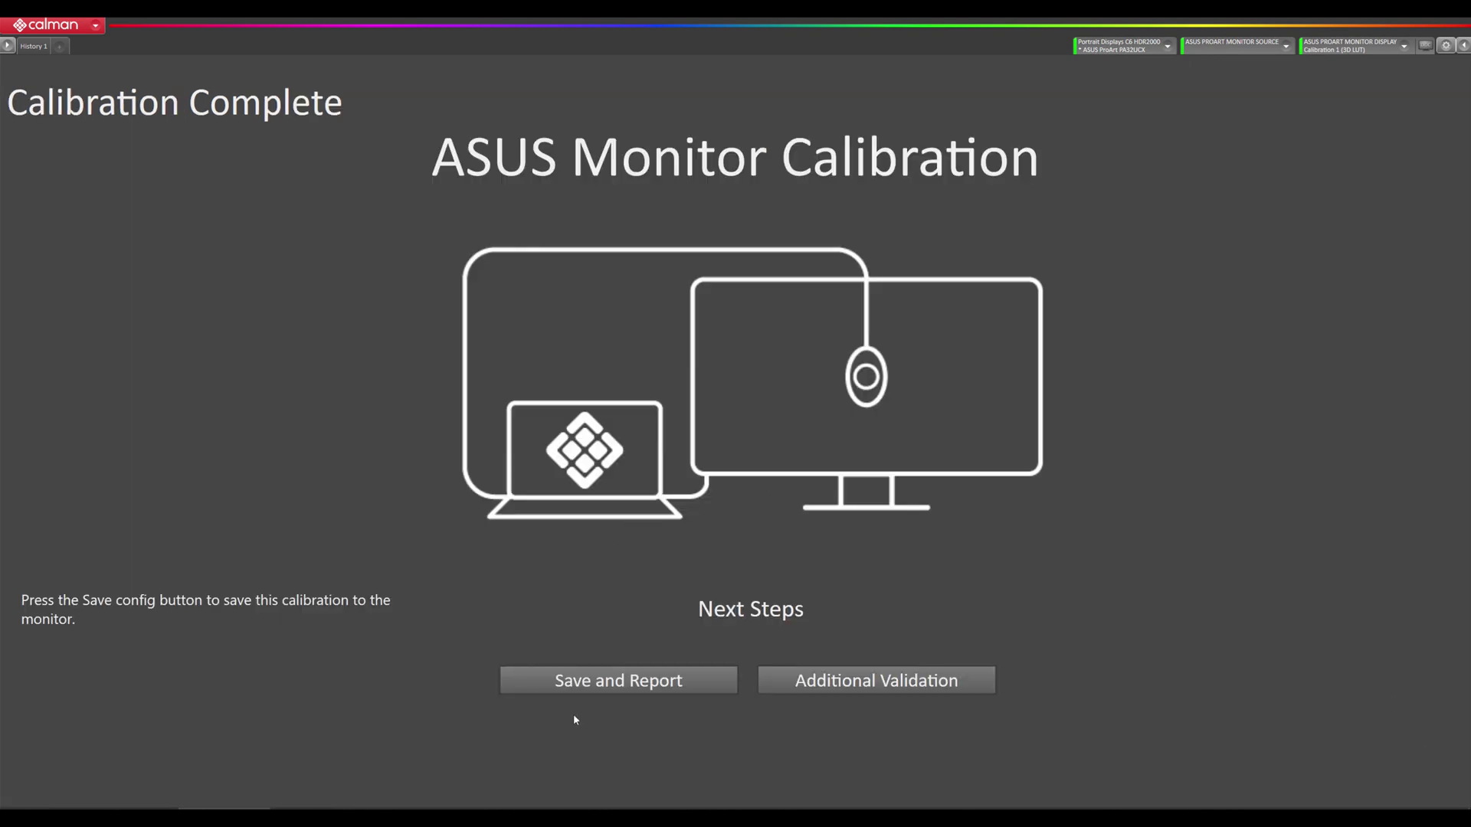
pyautogui.click(876, 681)
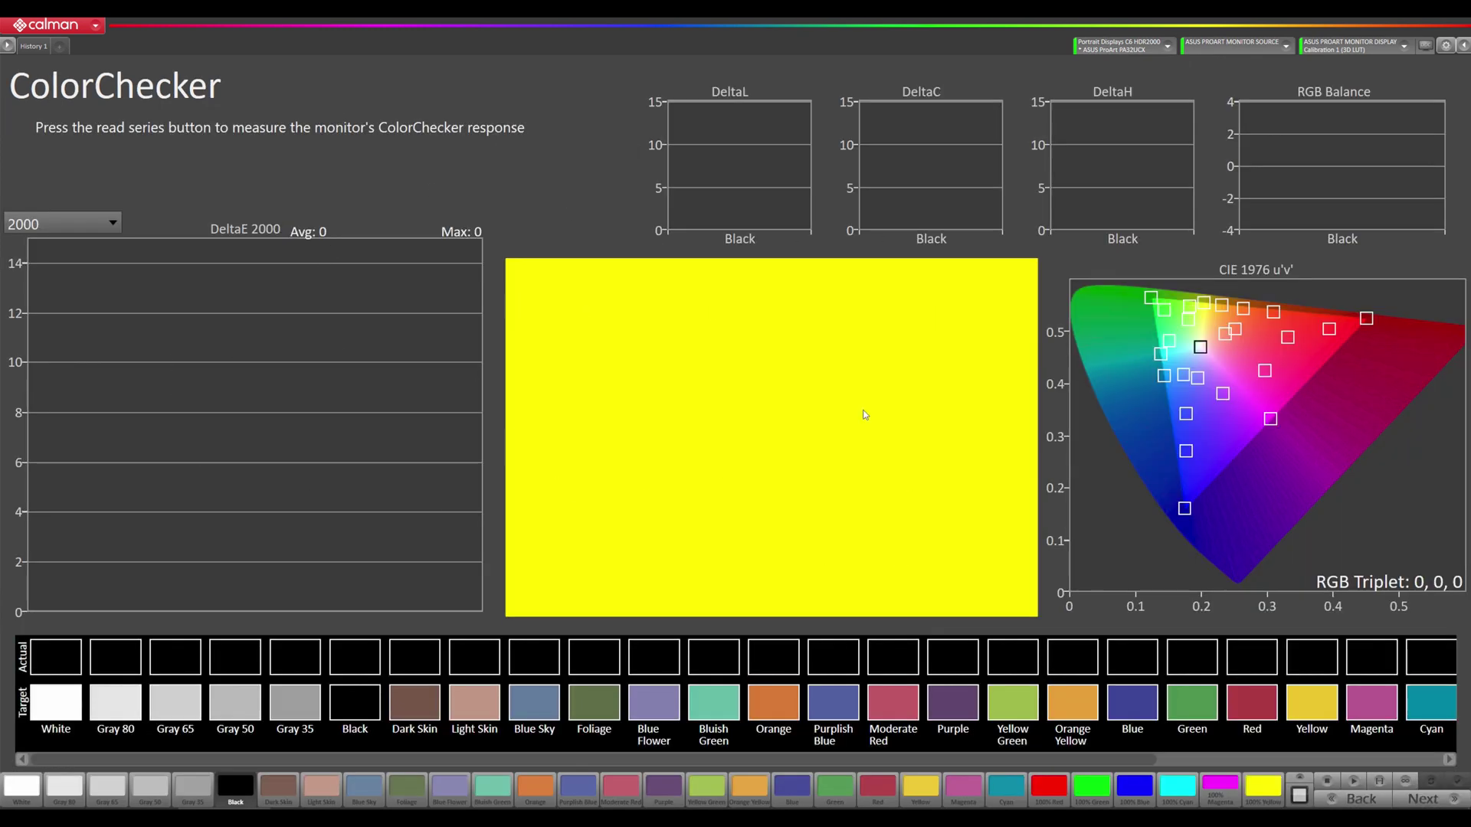
pyautogui.click(1408, 797)
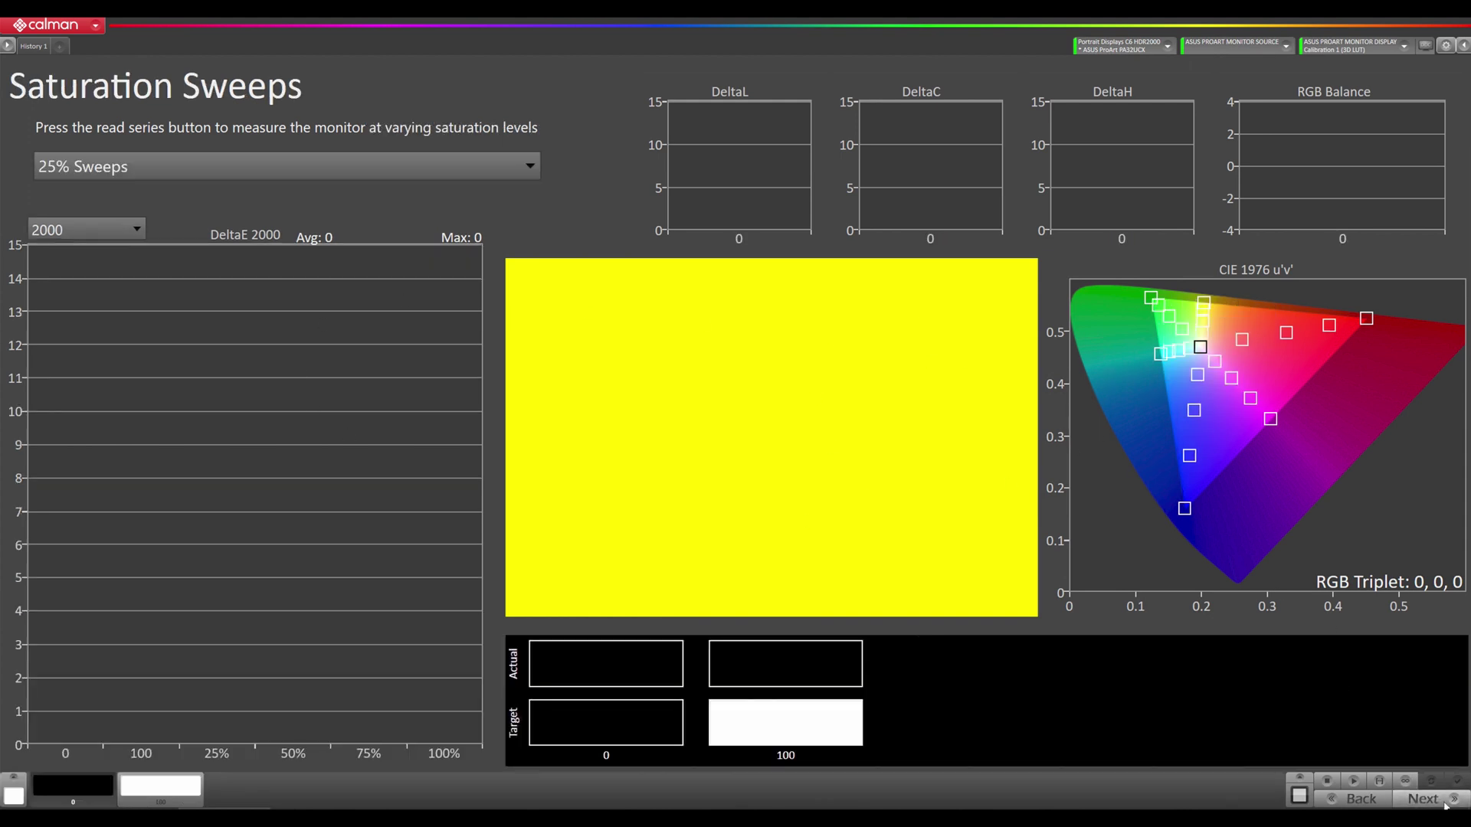
pyautogui.click(1421, 799)
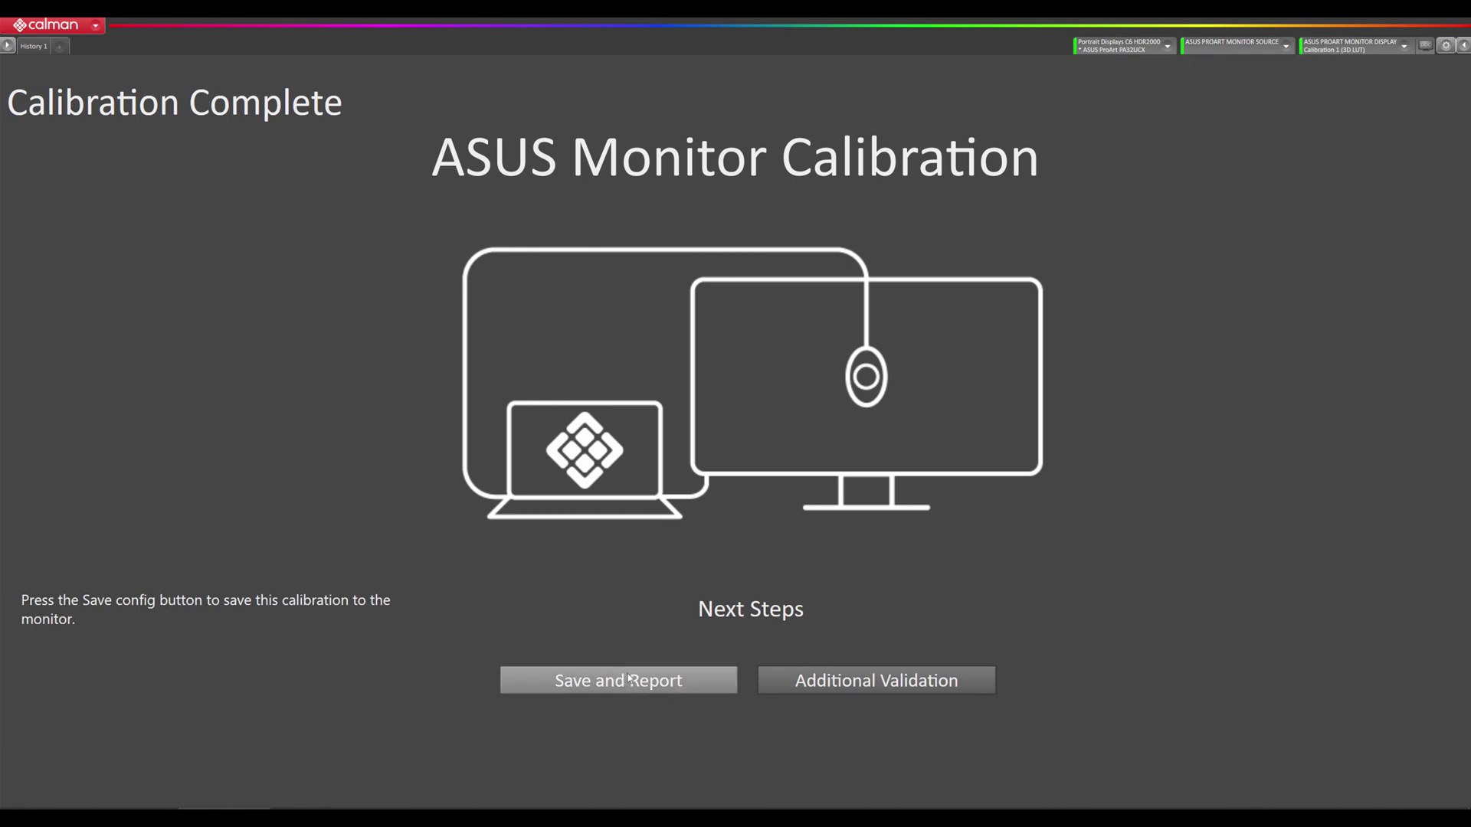